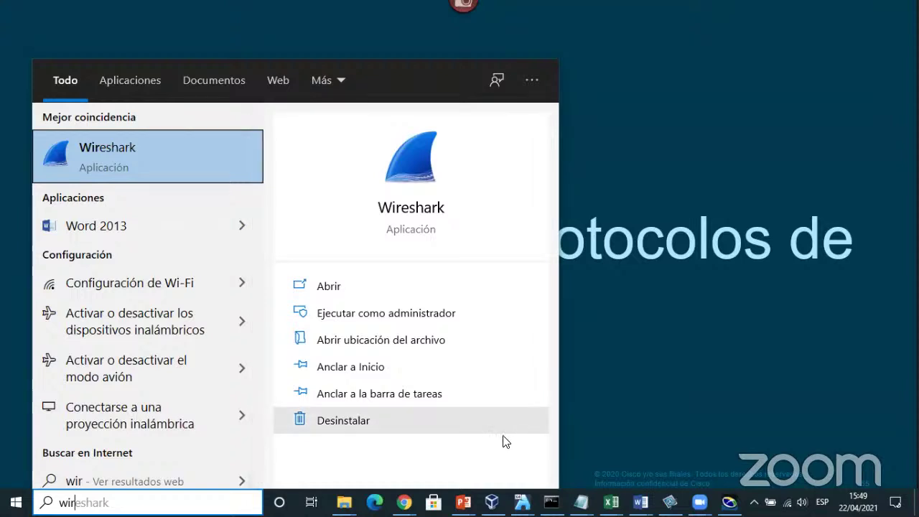
Switch to Oracle VM VirtualBox Manager, dismissing the new-version notice, and select the CyberOps Workstation machine
click(491, 502)
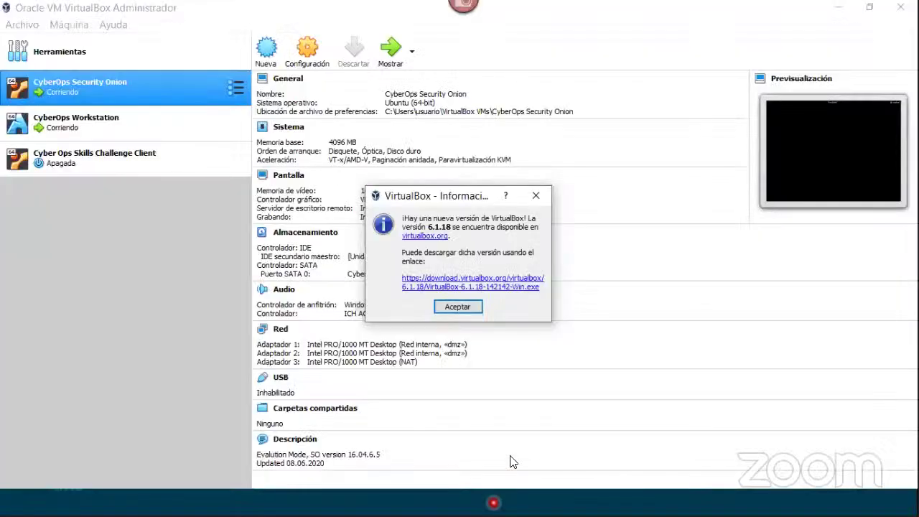
click(536, 196)
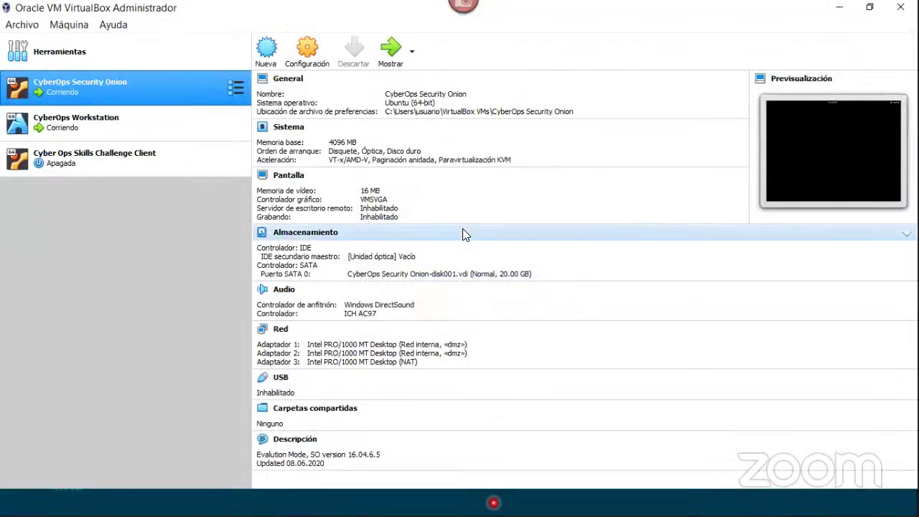
click(123, 128)
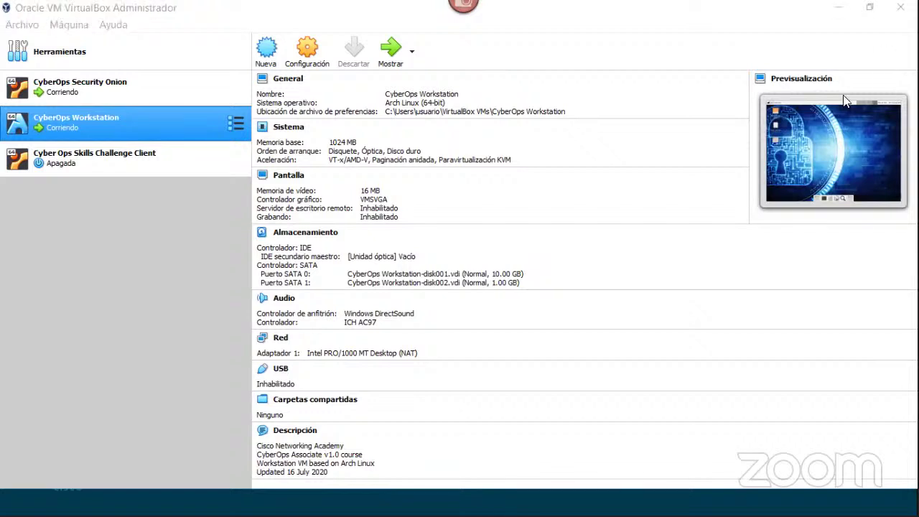
click(906, 78)
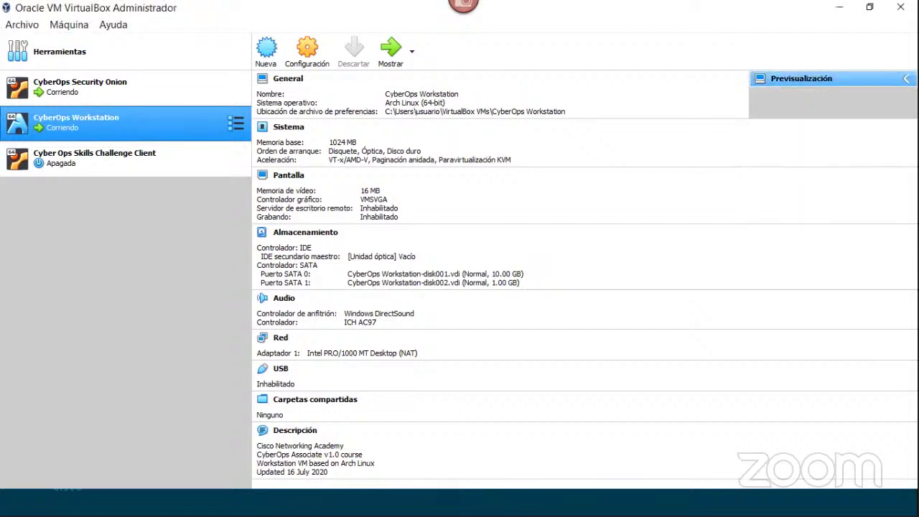
click(906, 78)
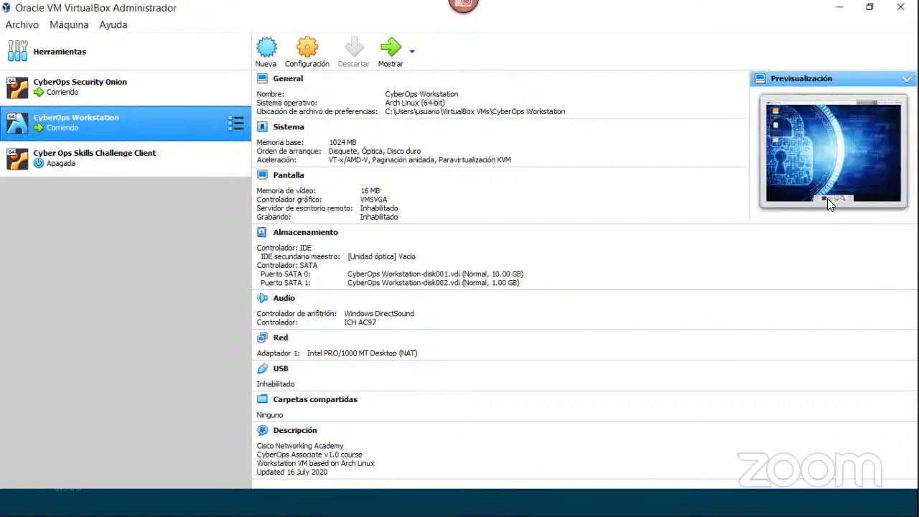
click(761, 80)
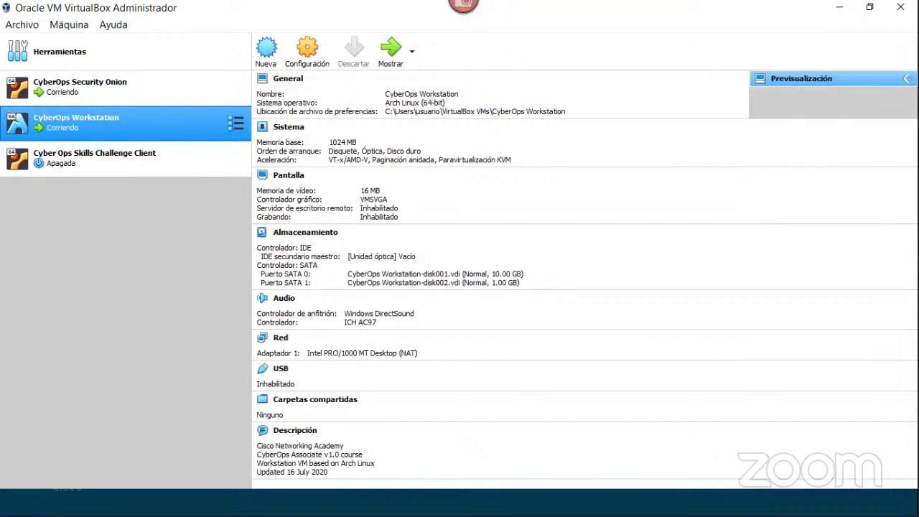
click(852, 80)
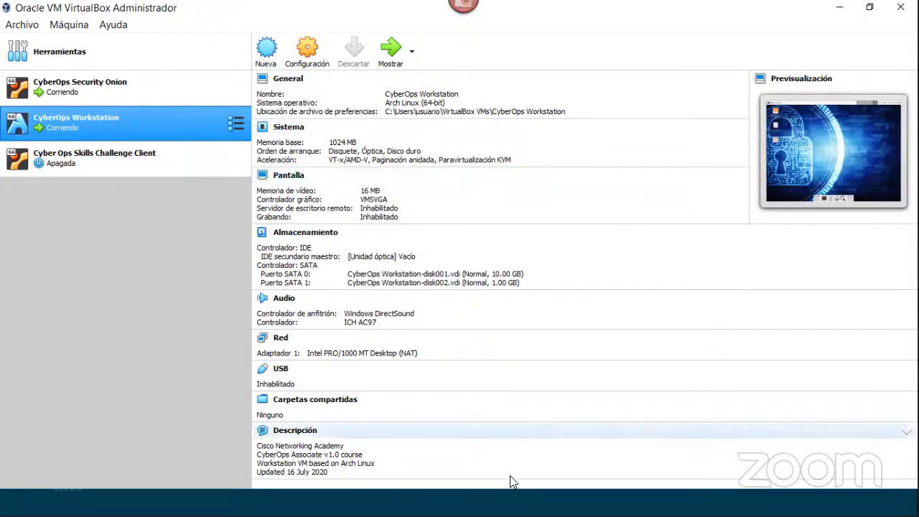
Bring up the running CyberOps Workstation virtual machine window and maximize it
key(super)
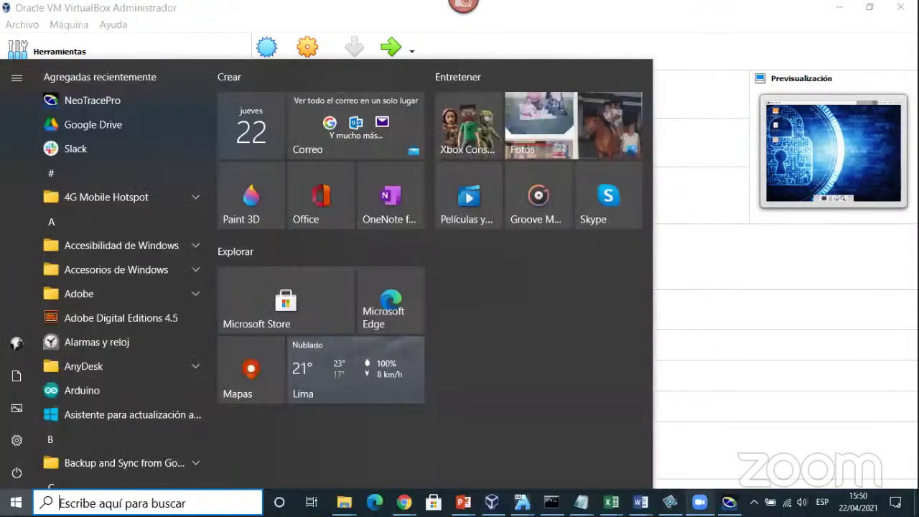
mouse_move(522, 502)
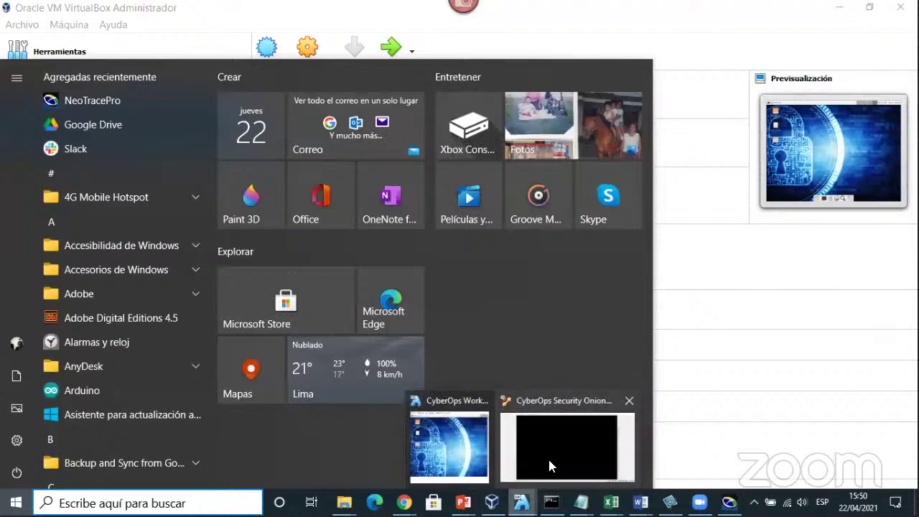
click(463, 450)
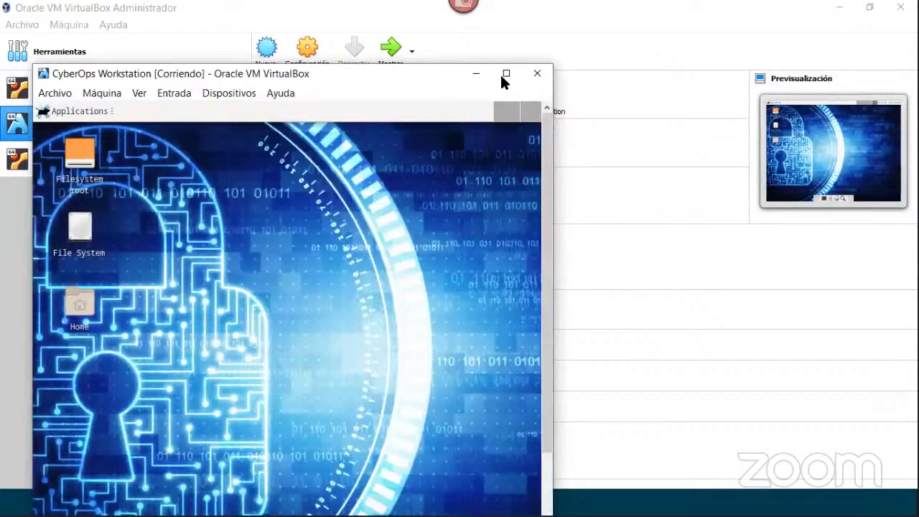
click(506, 72)
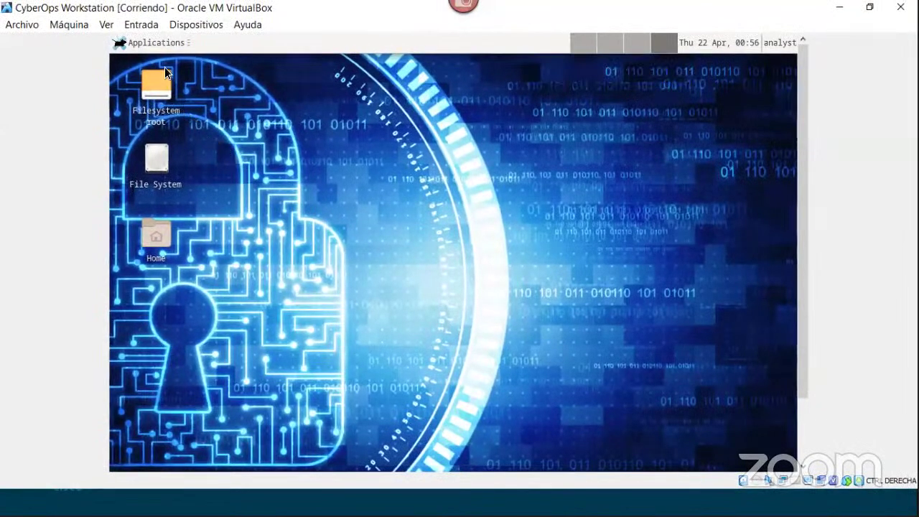
Launch wireshark inside the CyberOps Workstation virtual machine through the Application Finder
click(149, 44)
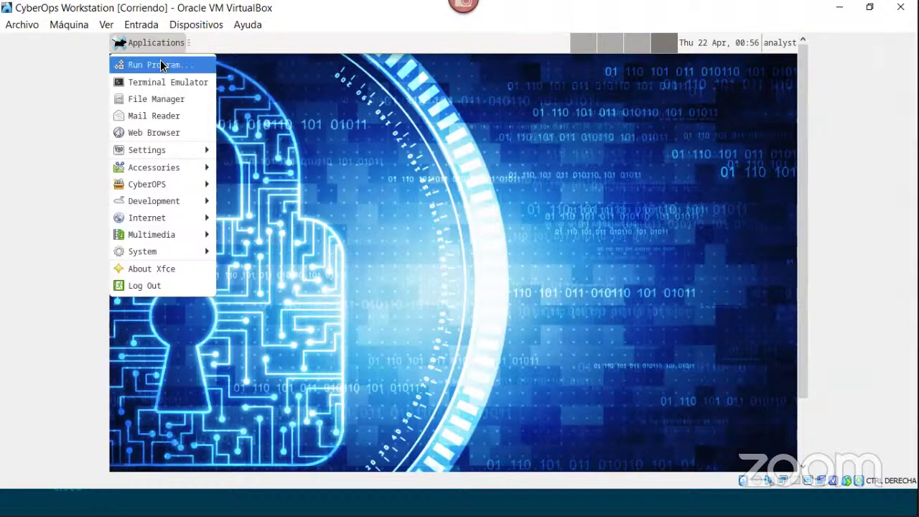
click(161, 66)
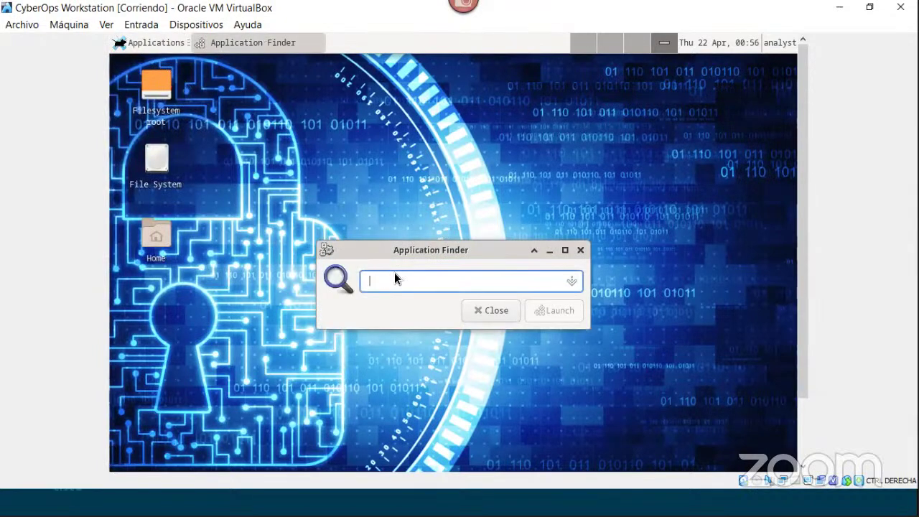
text(wireshark)
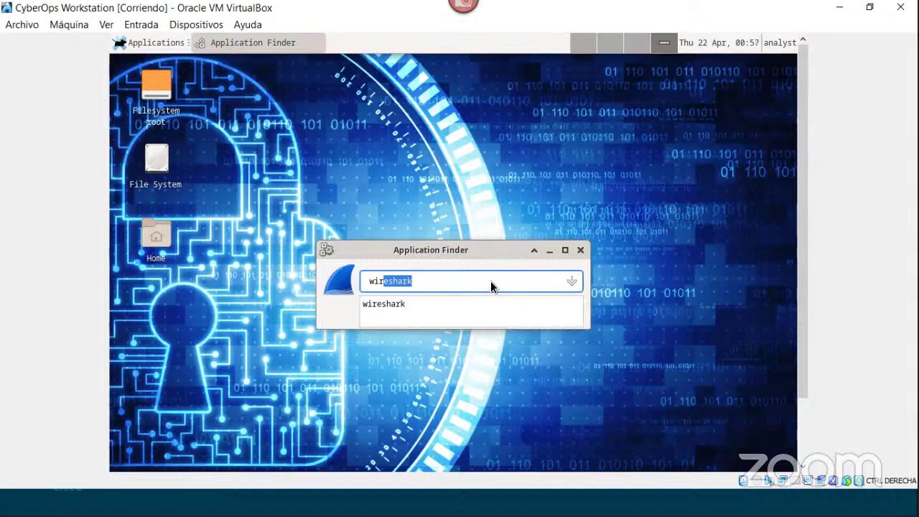
key(Right)
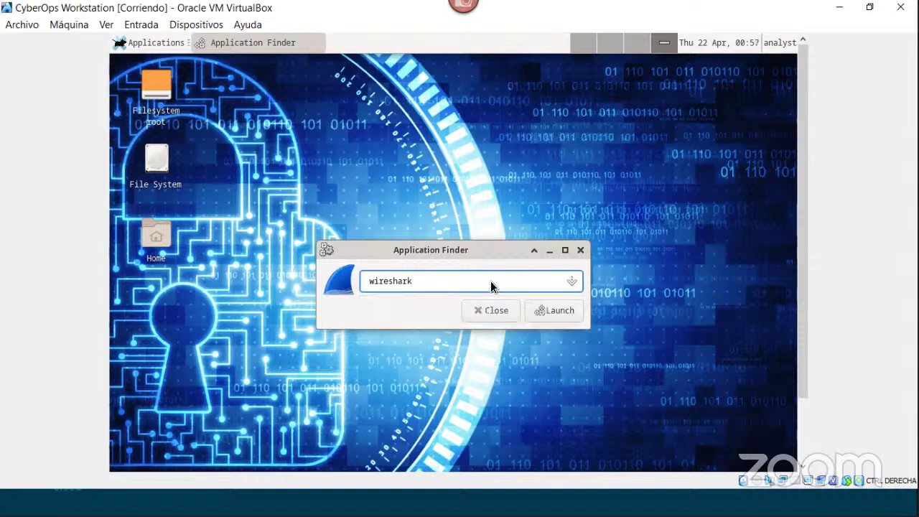
key(Return)
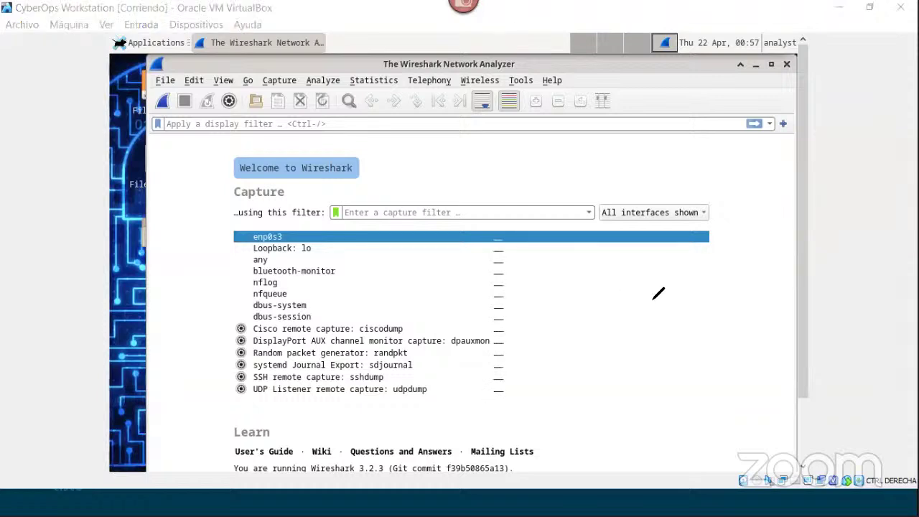
Annotate the empty area beside the interface list with a green switch rectangle and a small computer below it
mouse_move(660, 285)
mouse_down()
mouse_move(672, 296)
mouse_move(706, 290)
mouse_up()
click(667, 290)
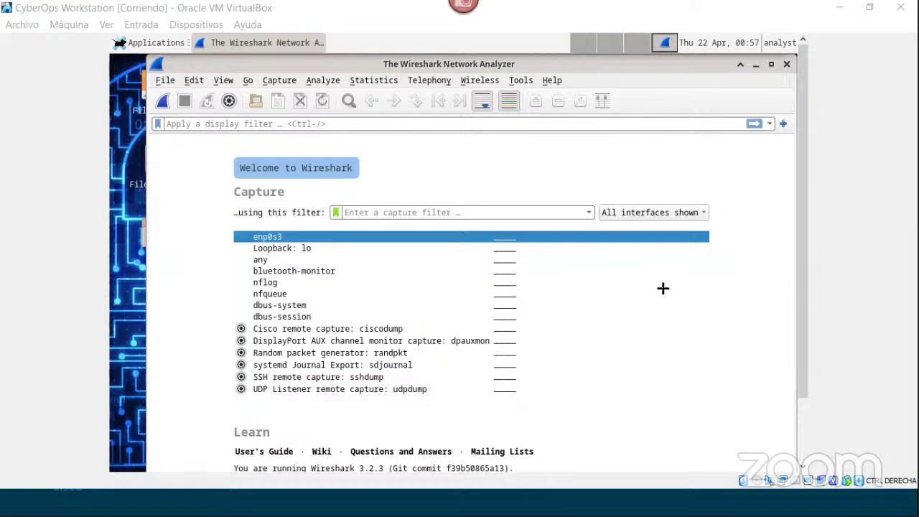
drag(662, 289, 723, 305)
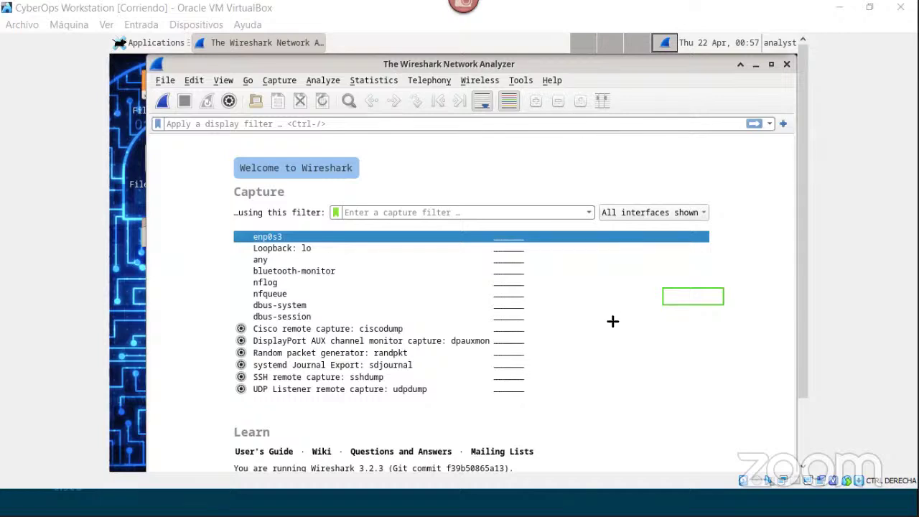
mouse_move(611, 320)
mouse_down()
mouse_move(629, 336)
mouse_move(613, 342)
mouse_move(632, 343)
mouse_up()
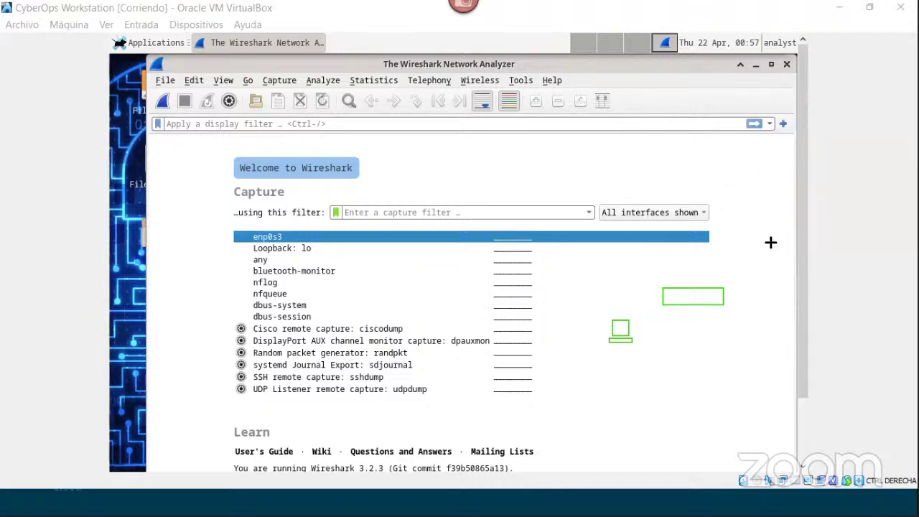
Draw a green crossed oval as a router above the switch rectangle and connect computer, switch and router with lines
mouse_move(782, 248)
mouse_down()
mouse_move(765, 270)
mouse_move(752, 267)
mouse_up()
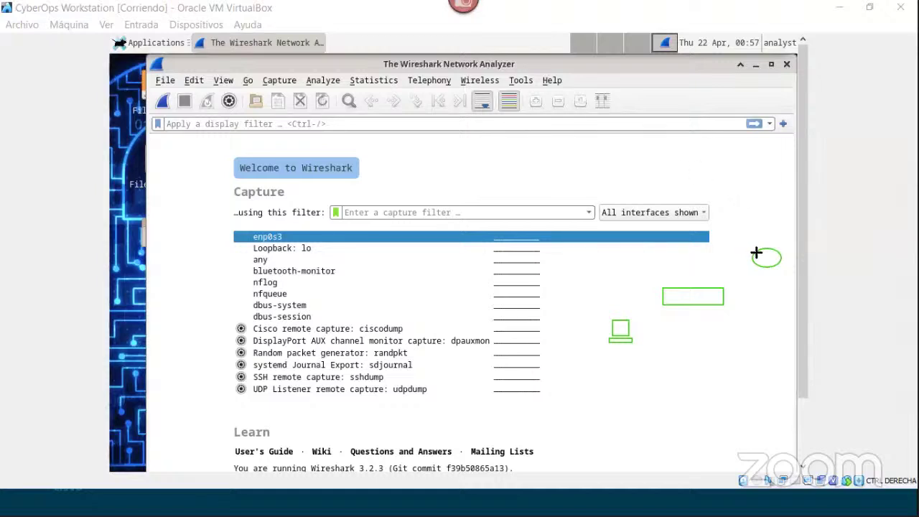
drag(756, 253, 775, 265)
drag(775, 250, 758, 264)
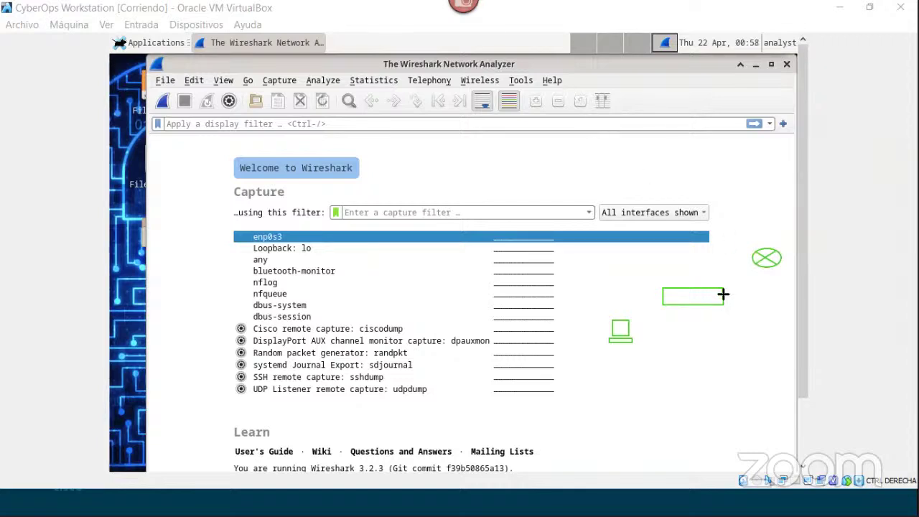
mouse_move(723, 294)
mouse_down()
mouse_move(766, 293)
mouse_move(768, 266)
mouse_up()
drag(630, 325, 663, 306)
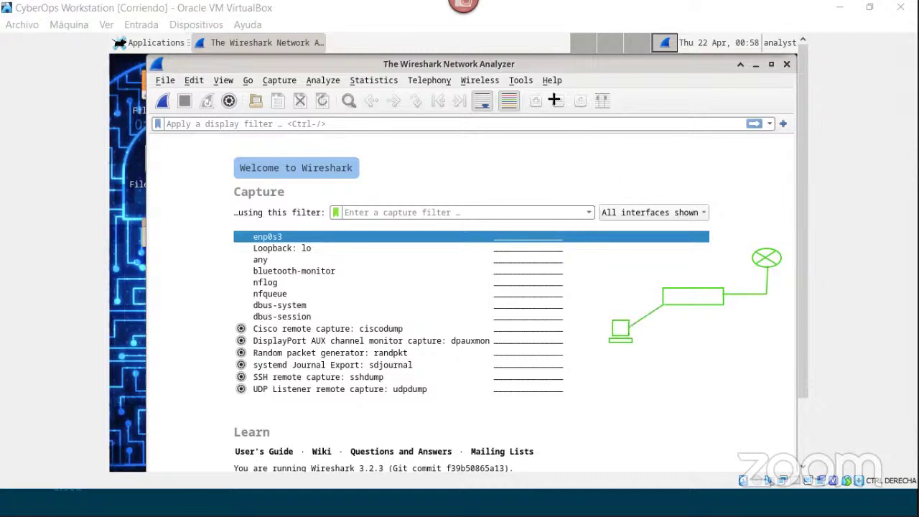
Add the yellow text label "switch" directly above the green rectangle in the sketch
click(674, 270)
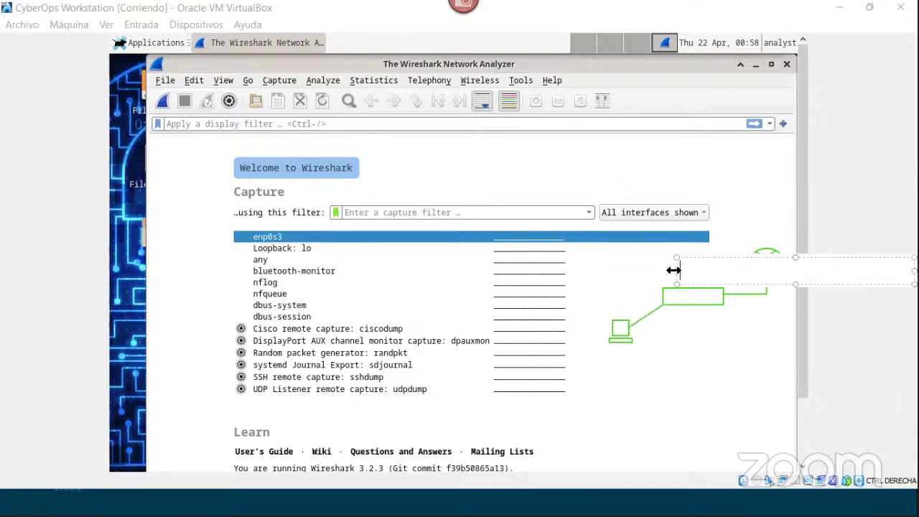
text(switch)
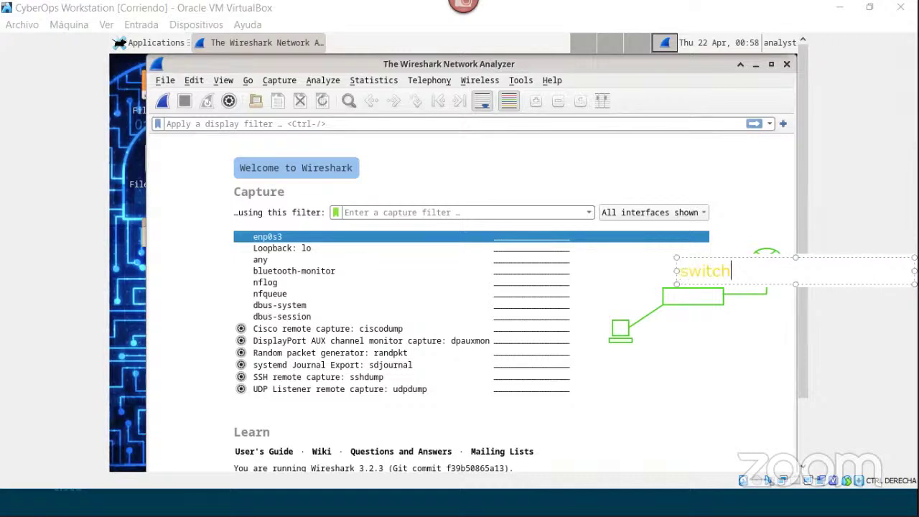
mouse_move(914, 271)
mouse_down()
mouse_move(736, 267)
mouse_move(709, 255)
mouse_up()
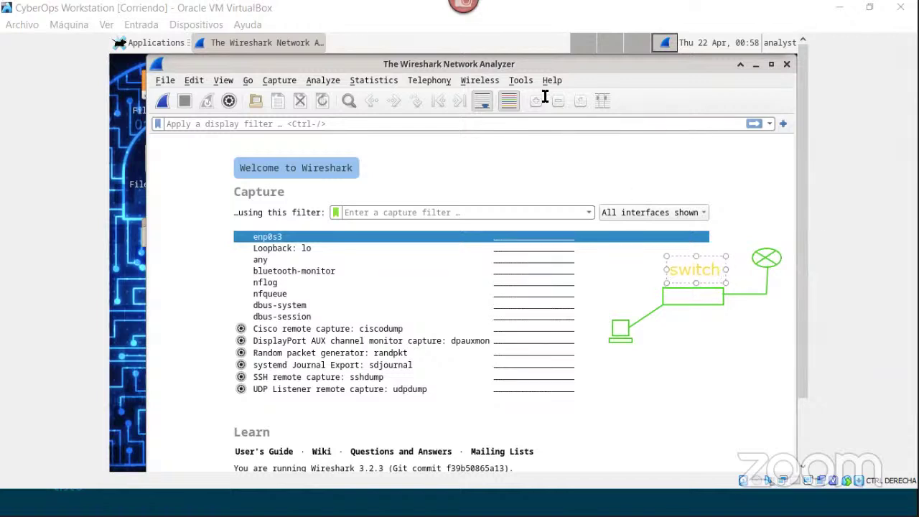
click(760, 227)
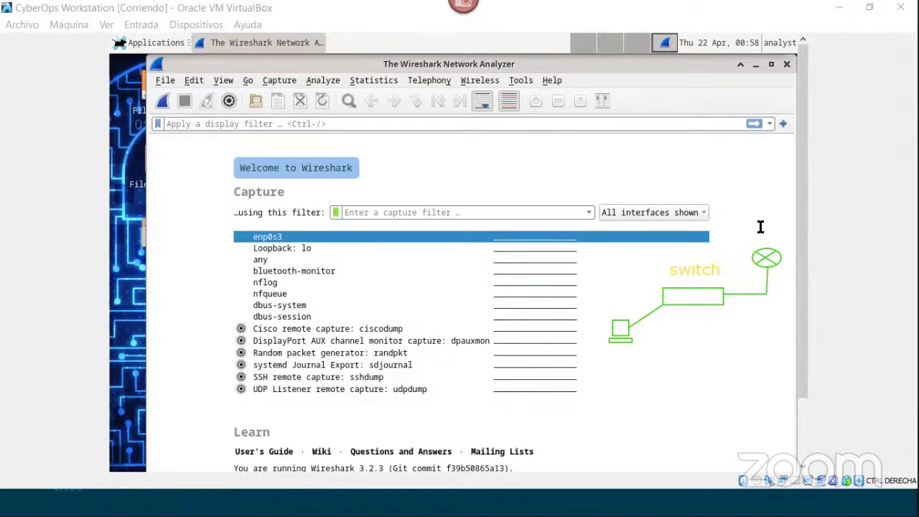
Add the yellow text label "Router" above the crossed oval in the sketch
click(760, 227)
text(Ro)
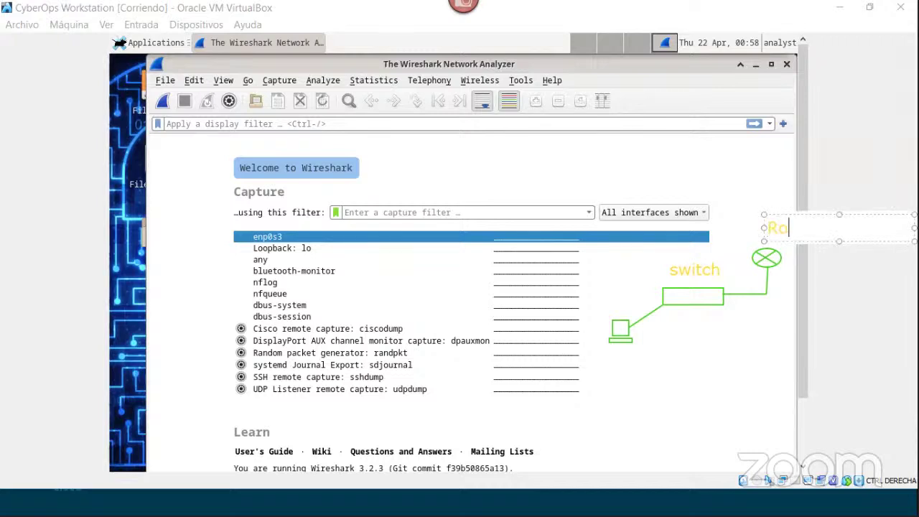
text(uter)
mouse_move(913, 228)
mouse_down()
mouse_move(832, 230)
mouse_move(783, 214)
mouse_up()
click(810, 217)
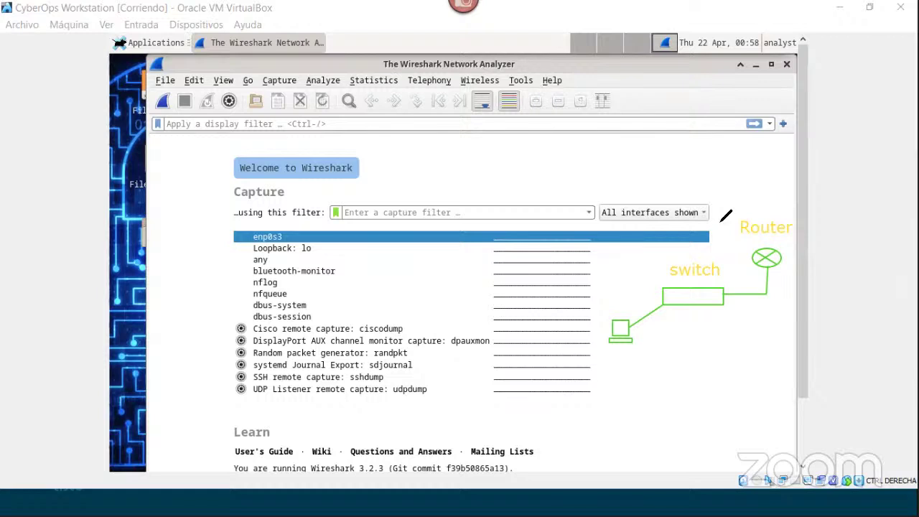
Draw a green link from the router to a cloud and label the cloud "Internet" in yellow
mouse_move(781, 253)
mouse_down()
mouse_move(815, 244)
mouse_move(857, 204)
mouse_move(821, 237)
mouse_move(860, 239)
mouse_move(895, 204)
mouse_move(859, 192)
mouse_move(851, 202)
mouse_up()
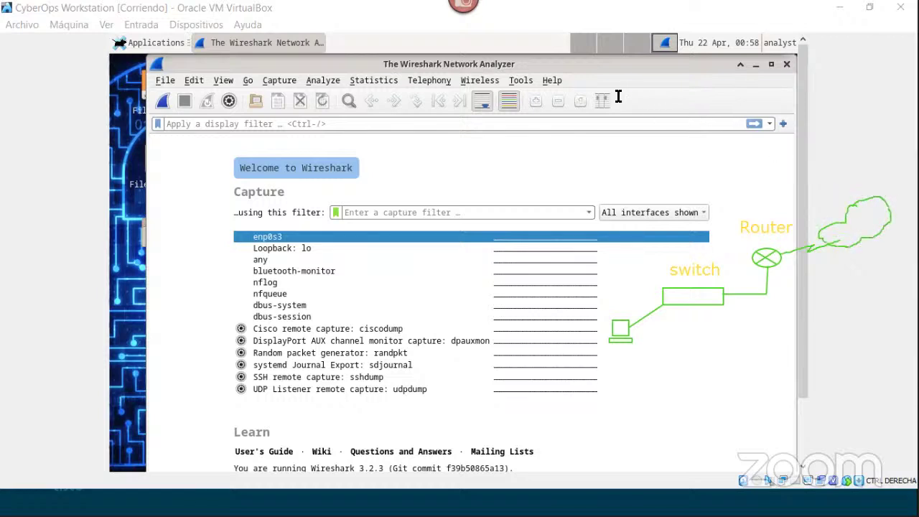
click(820, 185)
text(Internet)
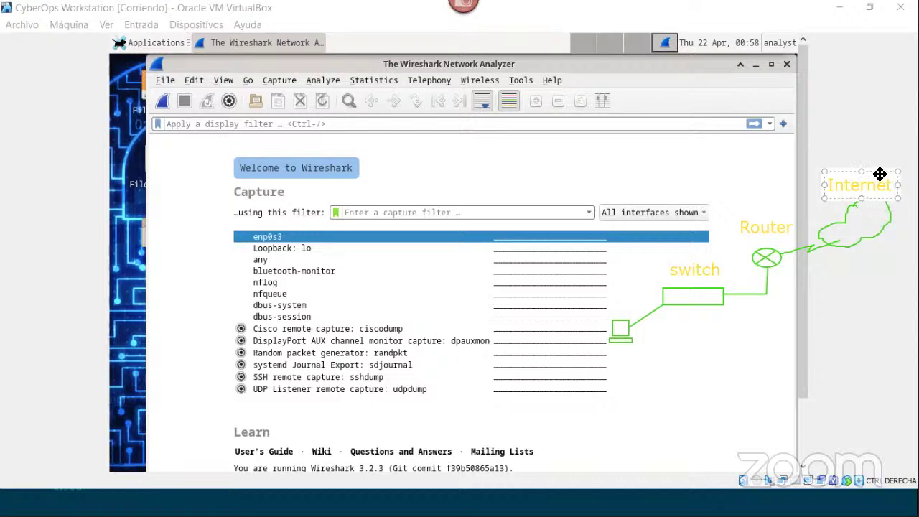
drag(878, 176, 871, 167)
click(865, 285)
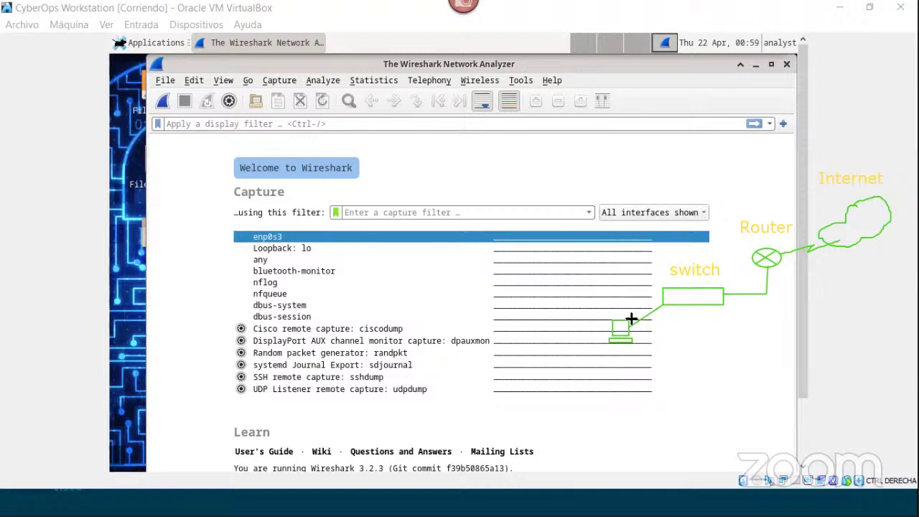
Mark both traffic directions with red arrows where the link meets the computer, and label that point "NIC" in yellow
drag(630, 319, 641, 330)
mouse_move(644, 313)
mouse_down()
mouse_move(620, 324)
mouse_move(654, 317)
mouse_up()
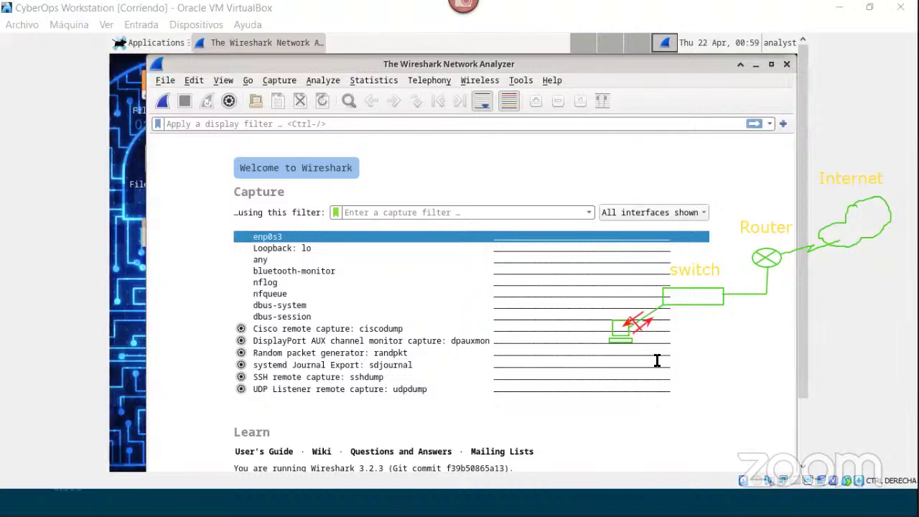
click(637, 344)
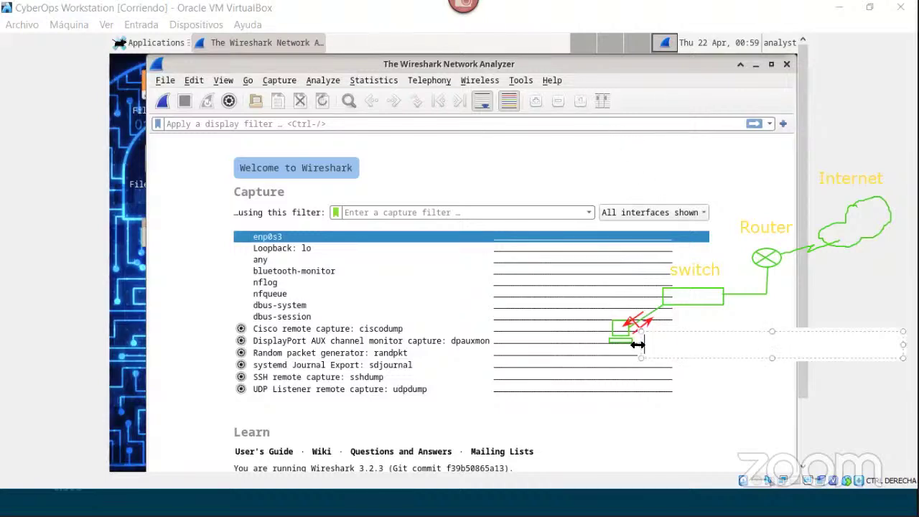
text(NIC)
mouse_move(903, 344)
mouse_down()
mouse_move(684, 355)
mouse_move(666, 328)
mouse_up()
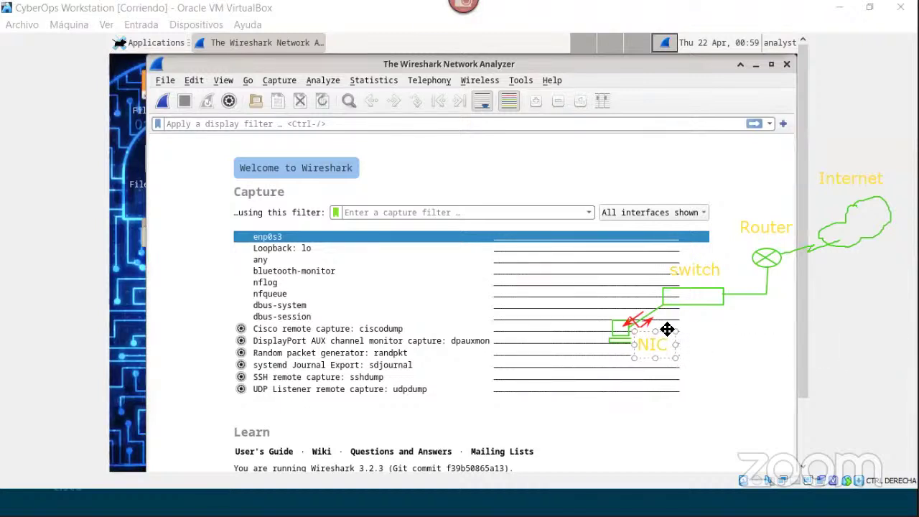
click(687, 346)
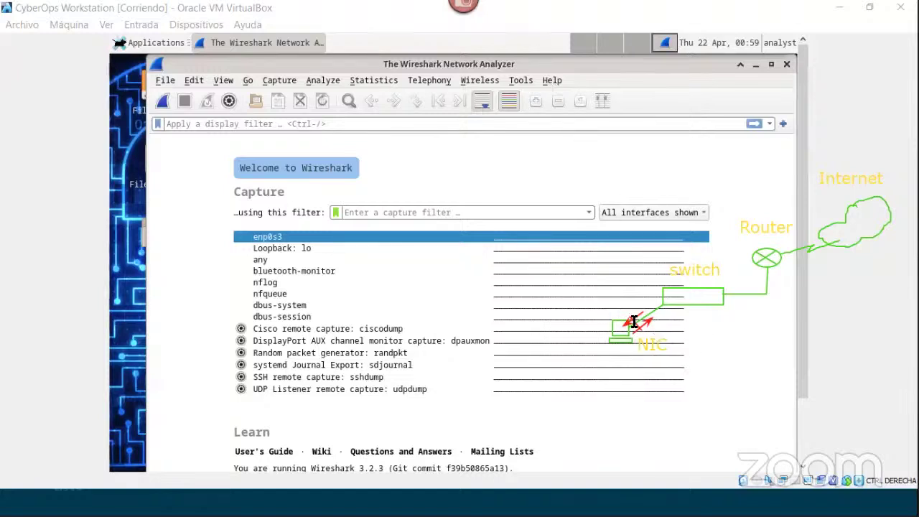
Add a yellow text note over the sketch reading "WIRESHARK: captura las tramas que ingresan y salen de la NIC."
click(473, 291)
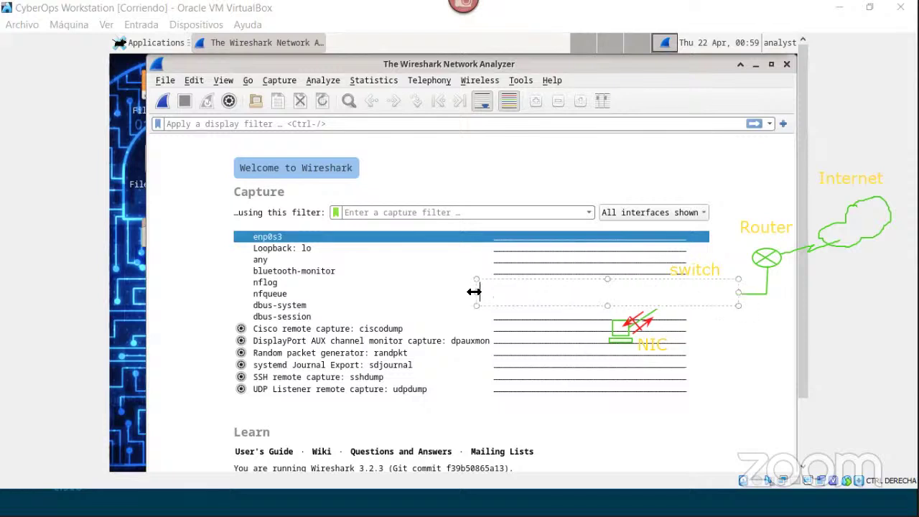
text(WIRES)
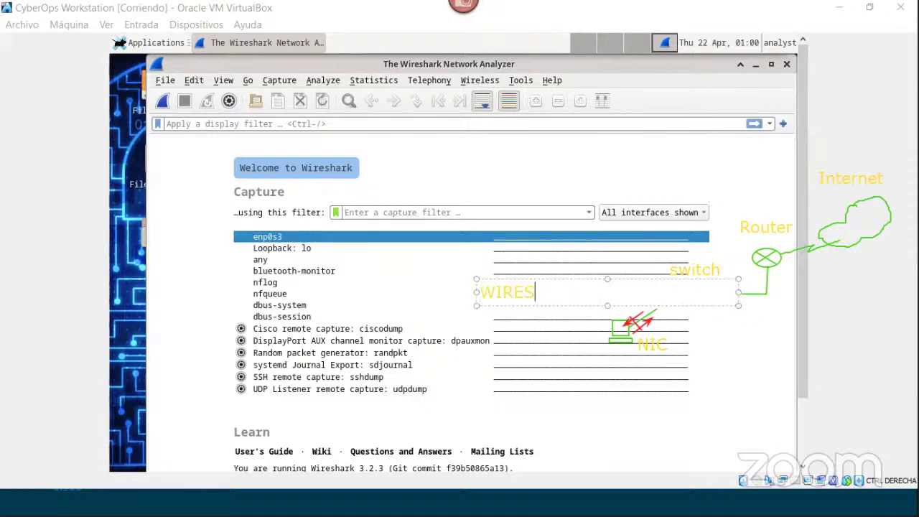
text(HARK:)
key(Return)
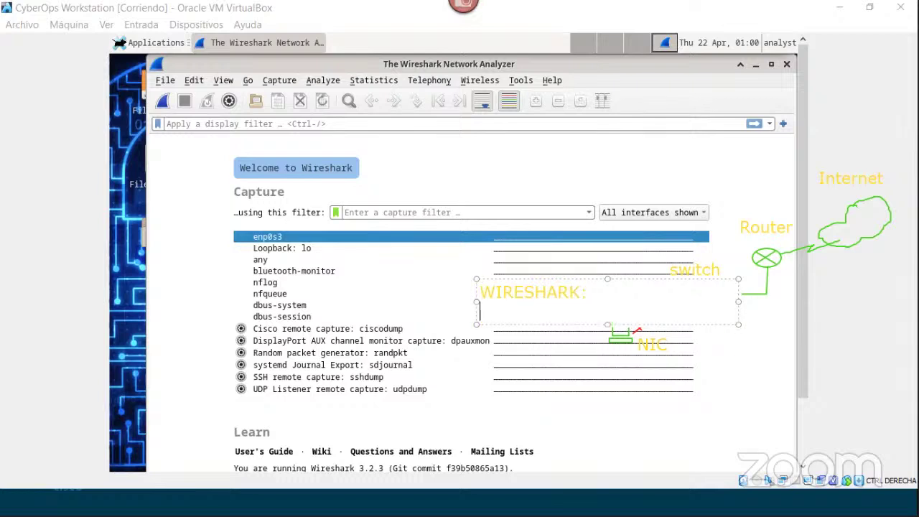
text(captura las tram)
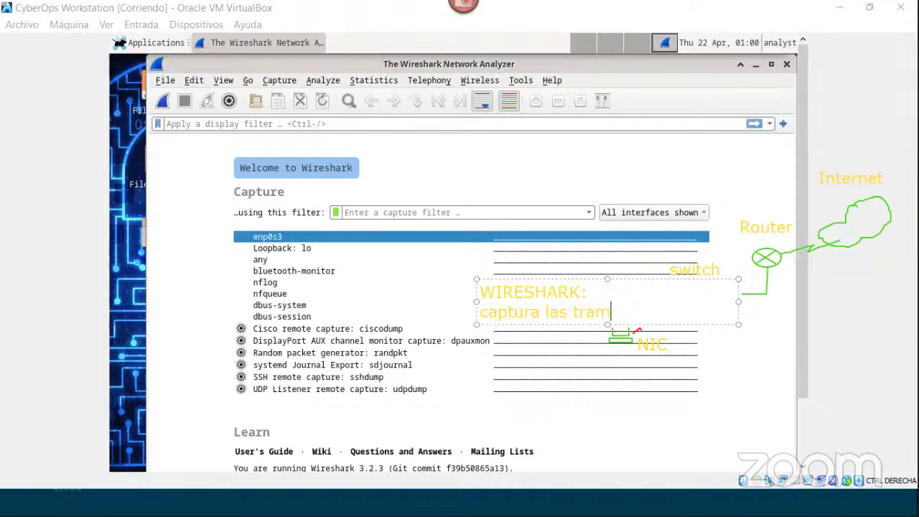
text(as que ingrsa)
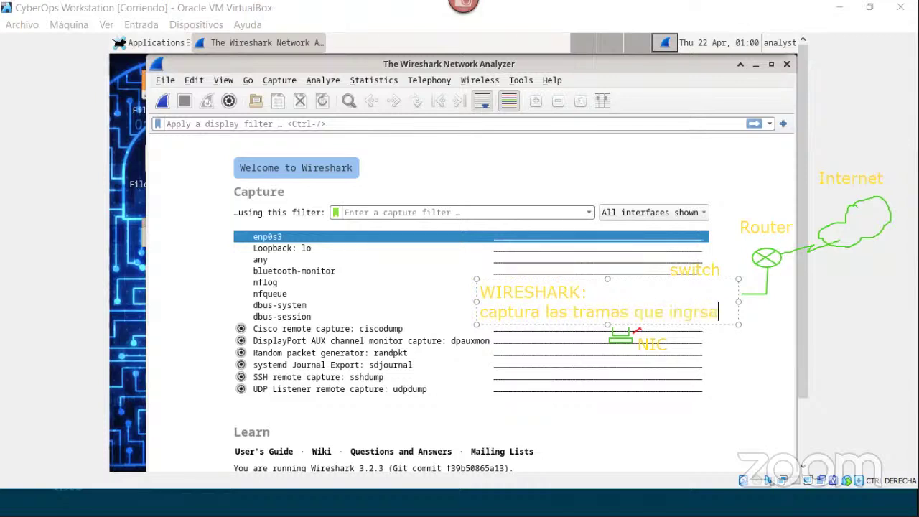
key(BackSpace)
key(BackSpace)
text(esan )
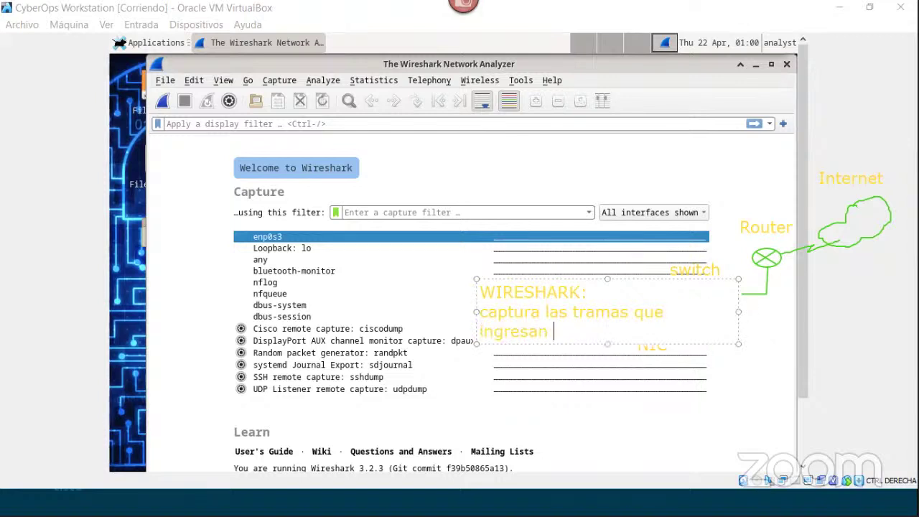
text(y salen de la NIC.)
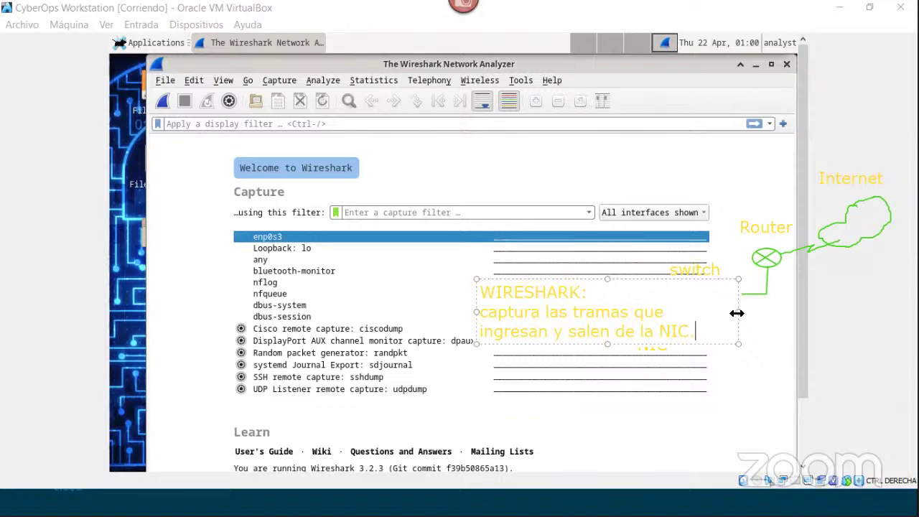
Narrow the WIRESHARK note's text box and move it beside the sketch so it no longer covers the computer and switch
drag(737, 312, 709, 313)
mouse_move(660, 279)
mouse_down()
mouse_move(500, 263)
mouse_move(538, 256)
mouse_up()
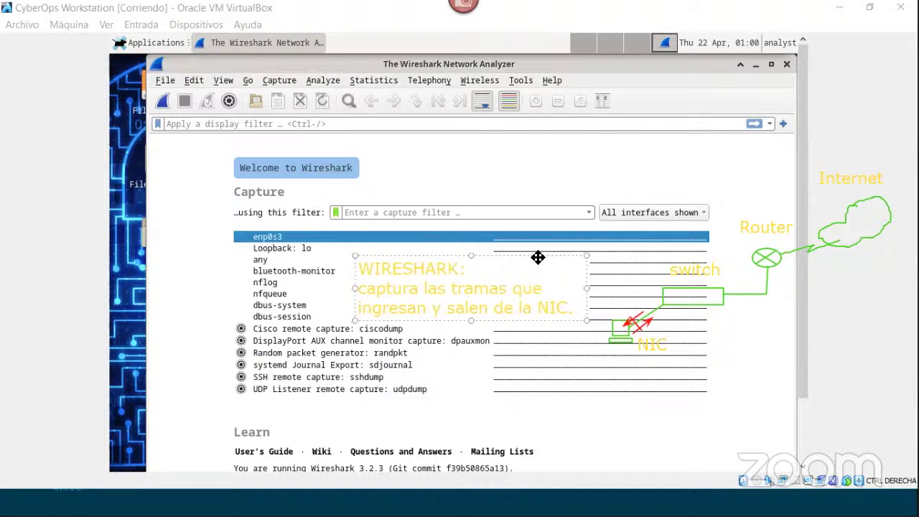
click(745, 349)
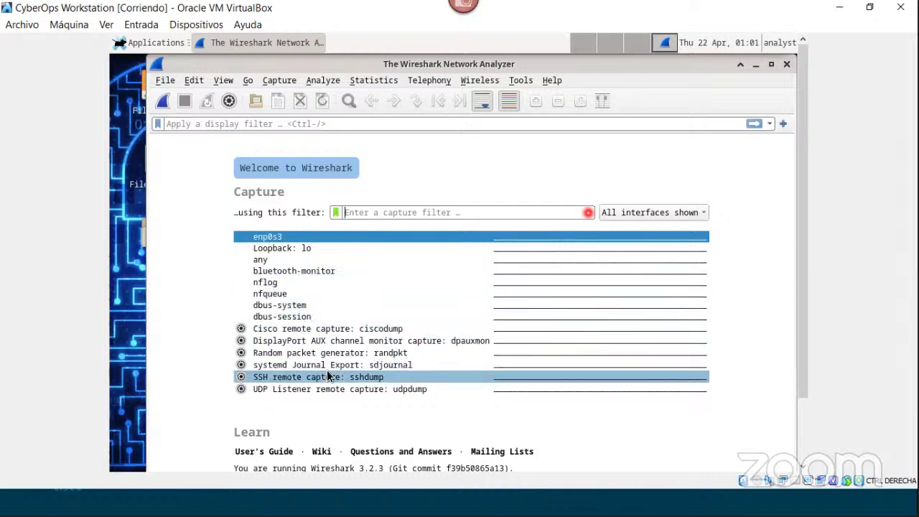
Start a Wireshark capture on the enp0s3 interface
drag(799, 138, 785, 155)
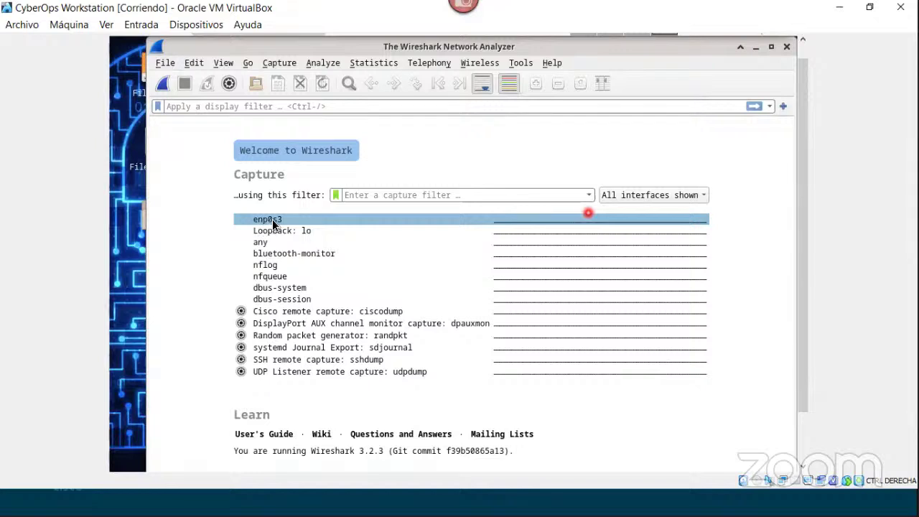
mouse_move(273, 225)
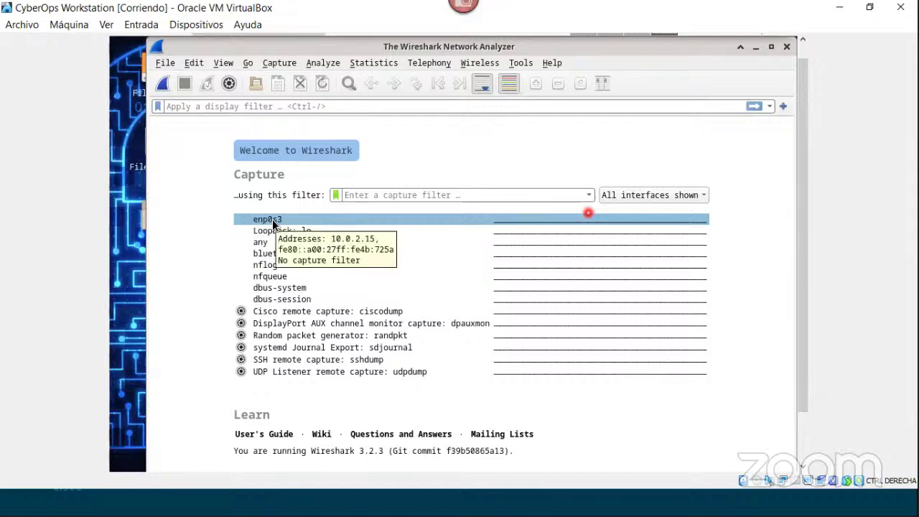
click(273, 223)
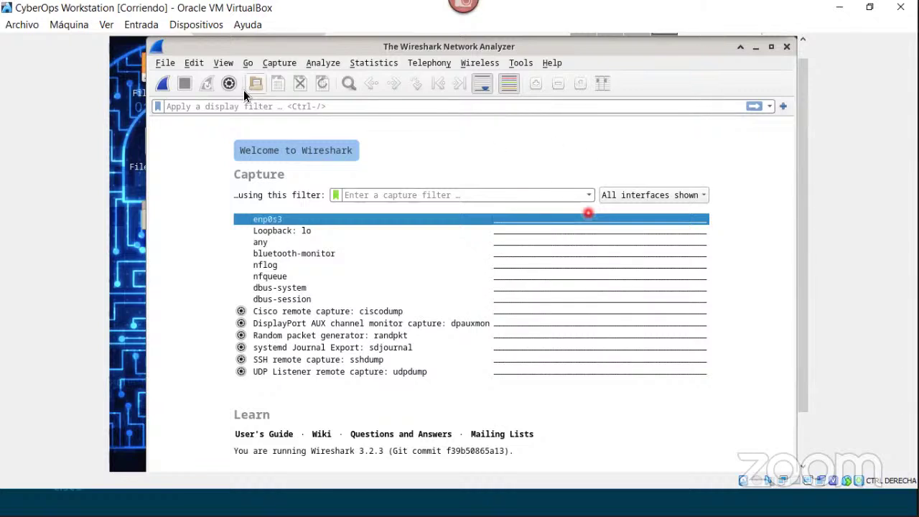
click(275, 64)
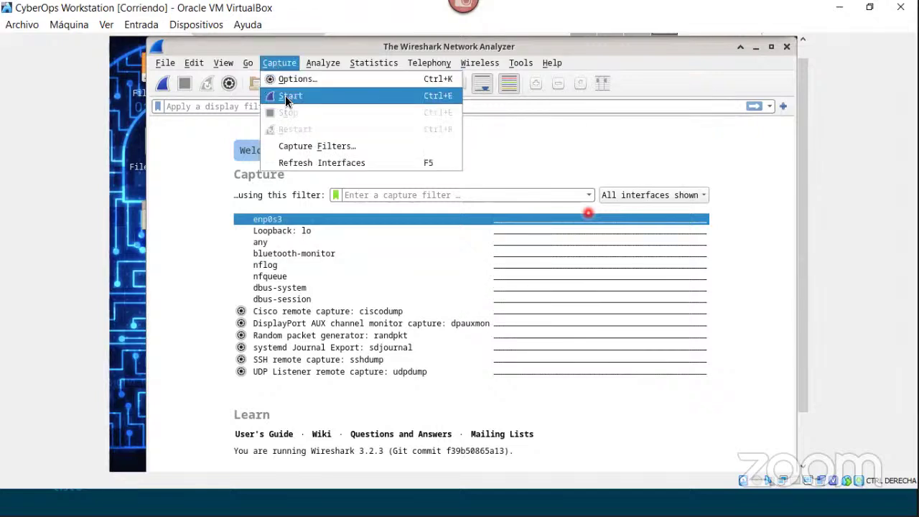
click(287, 97)
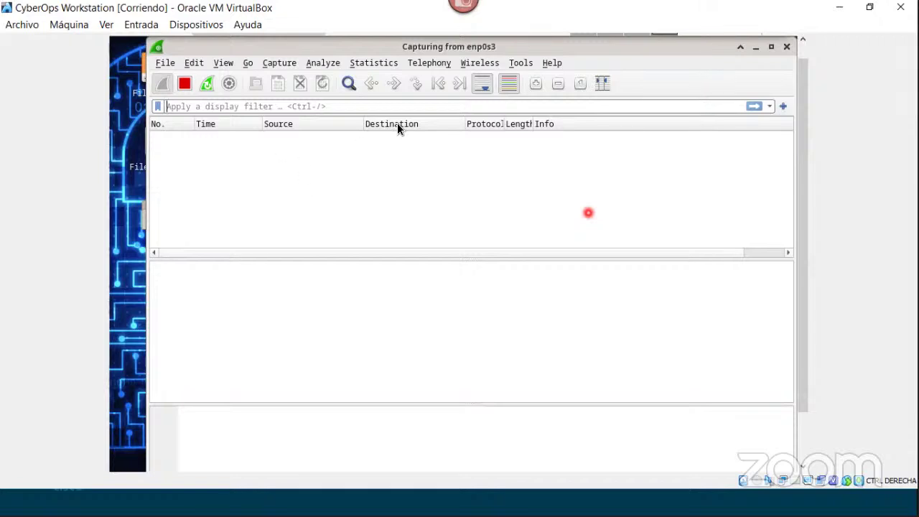
Leave the capture running, switch to the root terminal in the first workspace and ping 8.8.8.8
click(721, 105)
drag(242, 58, 235, 159)
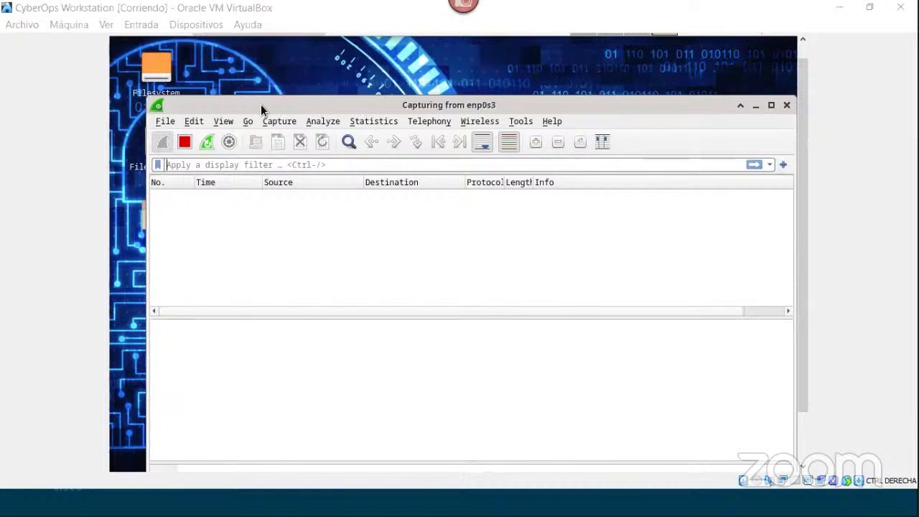
mouse_move(263, 109)
mouse_down()
mouse_move(237, 201)
mouse_move(287, 123)
mouse_move(280, 104)
mouse_move(263, 103)
mouse_up()
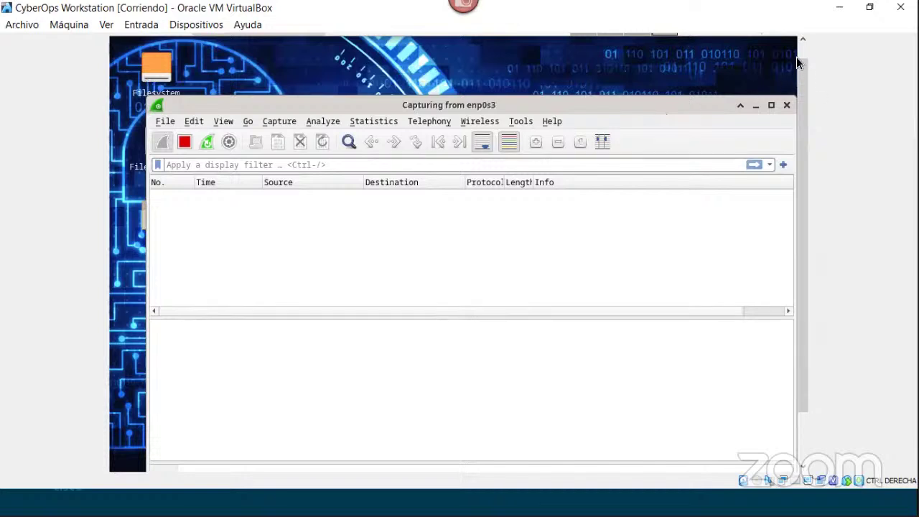
click(786, 105)
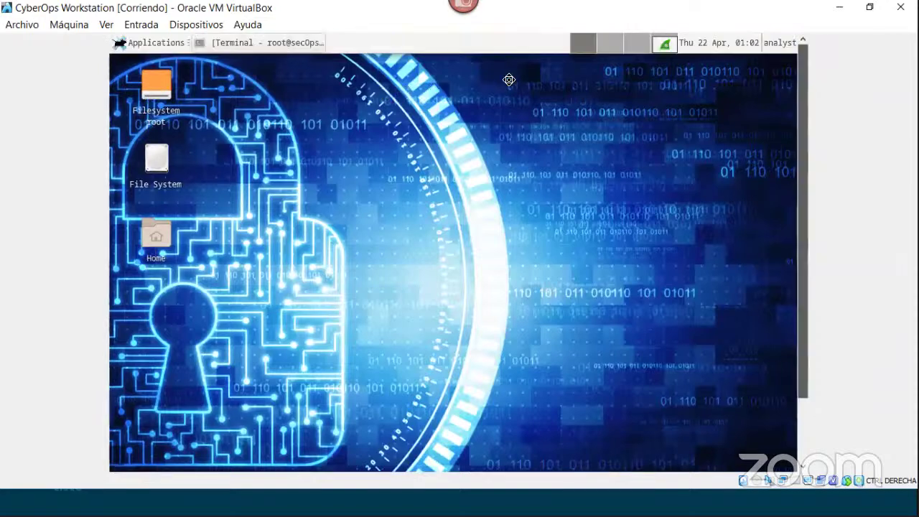
key(alt+Tab)
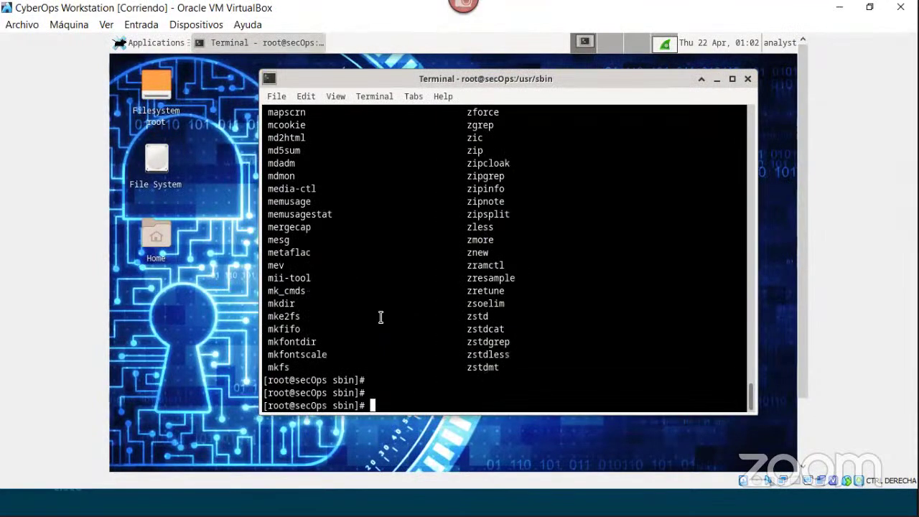
key(Return)
text(ping 8.8.8.8)
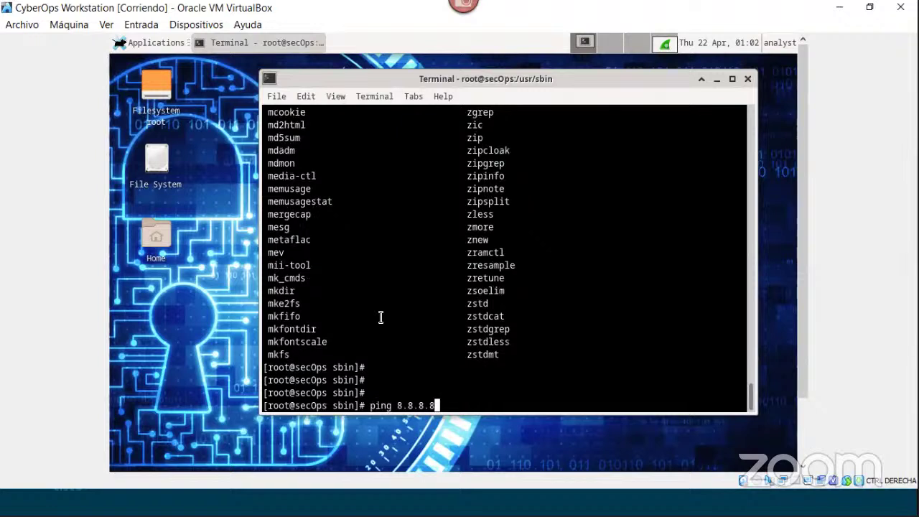
key(Return)
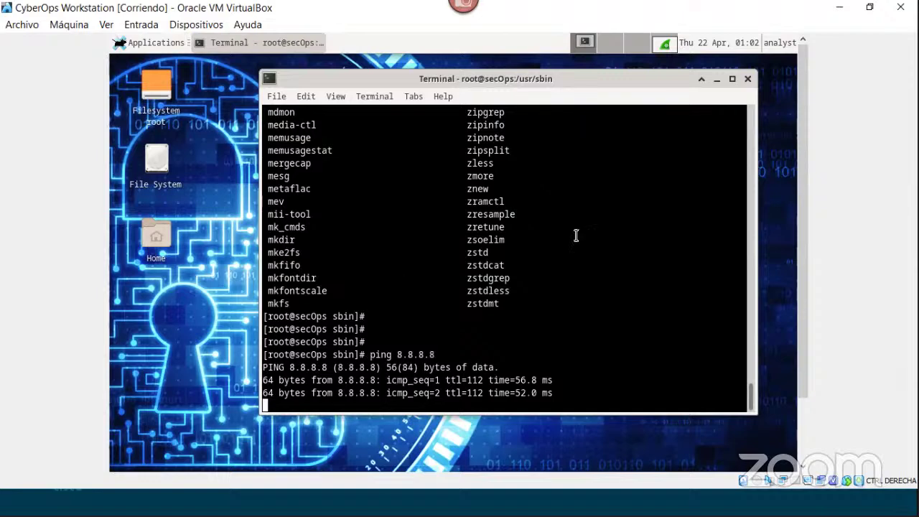
Stop the enp0s3 capture in Wireshark and interrupt the running ping in the terminal
click(669, 43)
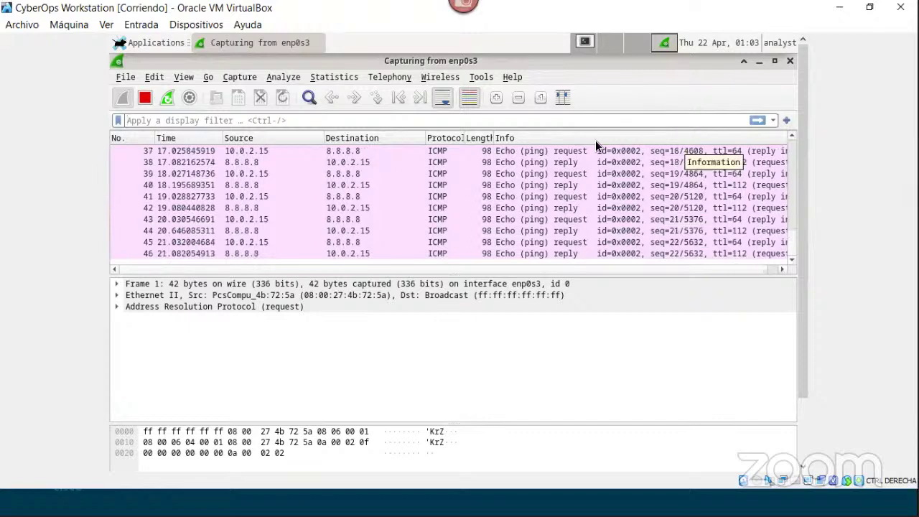
click(150, 96)
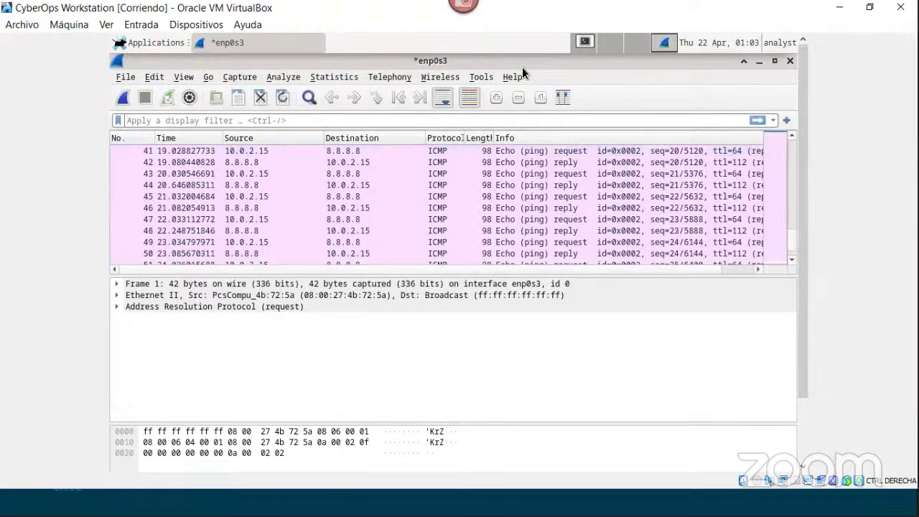
click(585, 44)
click(663, 47)
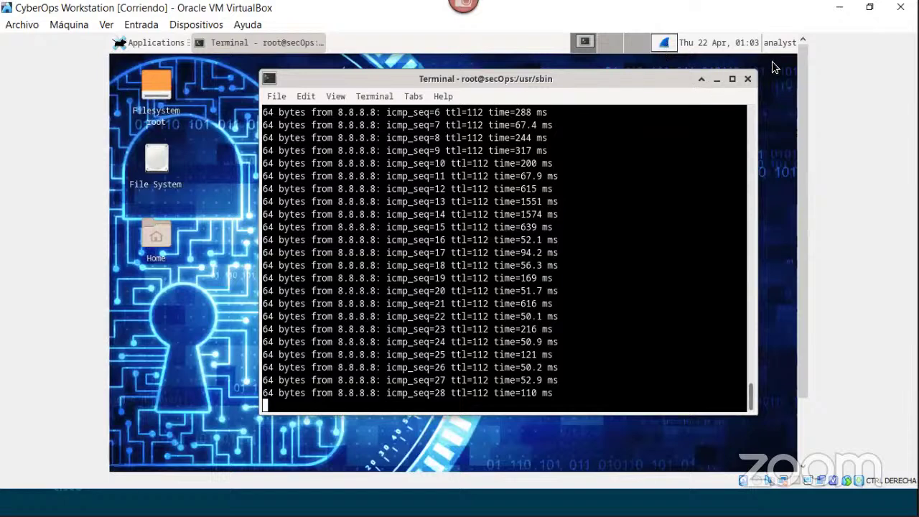
key(ctrl+c)
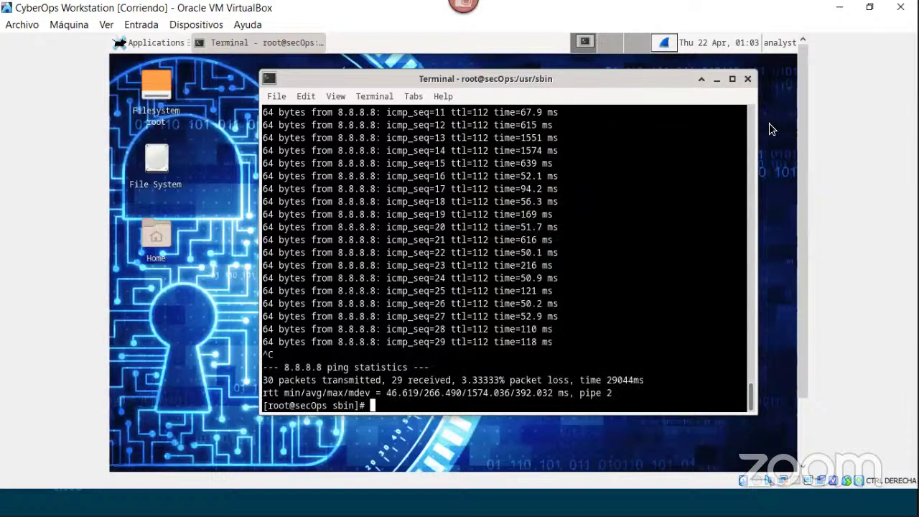
Return to the Wireshark capture, shorten the packet list pane slightly and enlarge the packet bytes pane
key(alt+Tab)
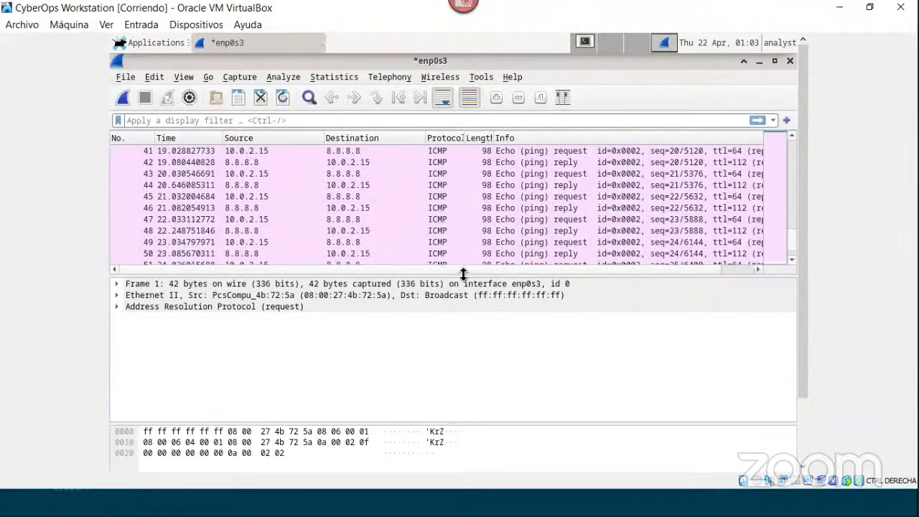
drag(462, 256, 465, 236)
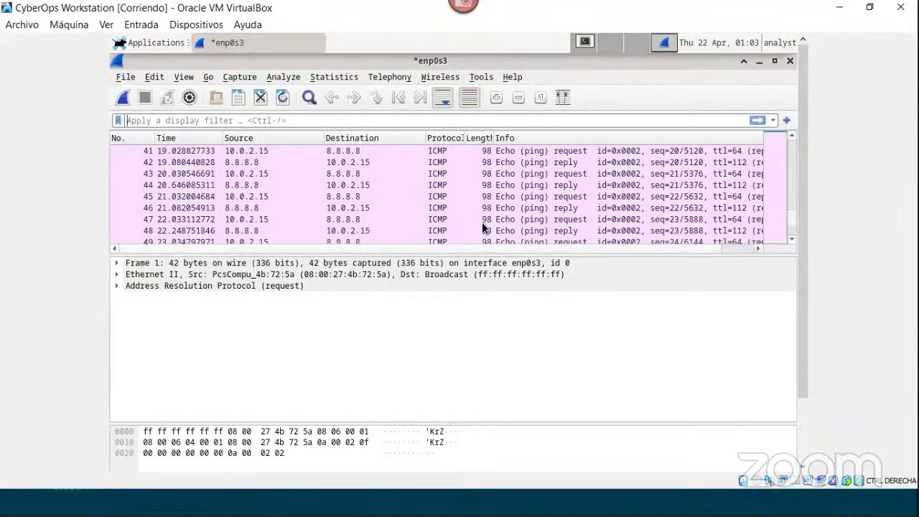
click(310, 183)
key(Up)
key(Up)
click(322, 186)
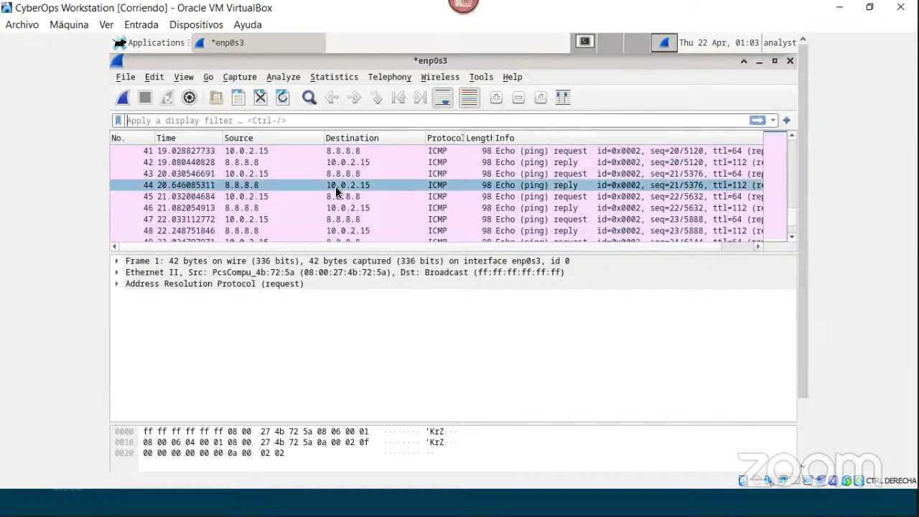
click(359, 194)
drag(462, 420, 466, 359)
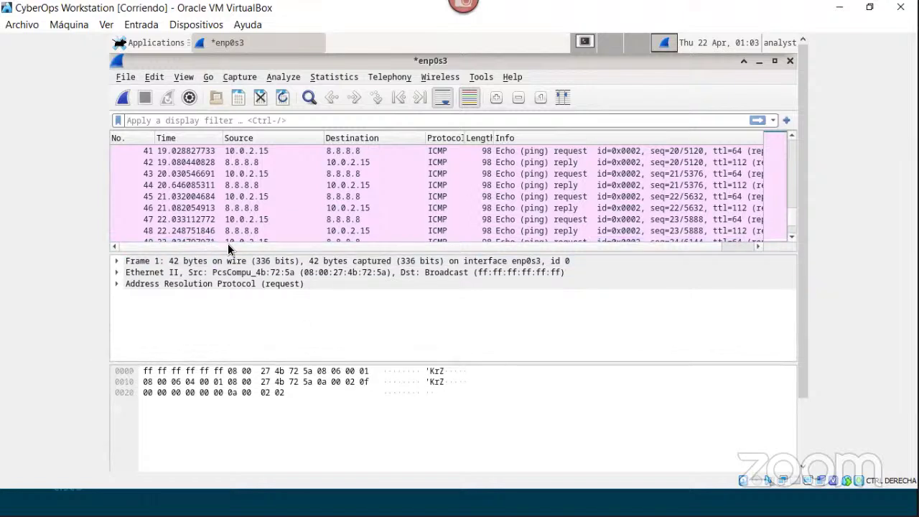
Go back to the start of the captured packet list and examine the first packets
click(208, 262)
click(161, 286)
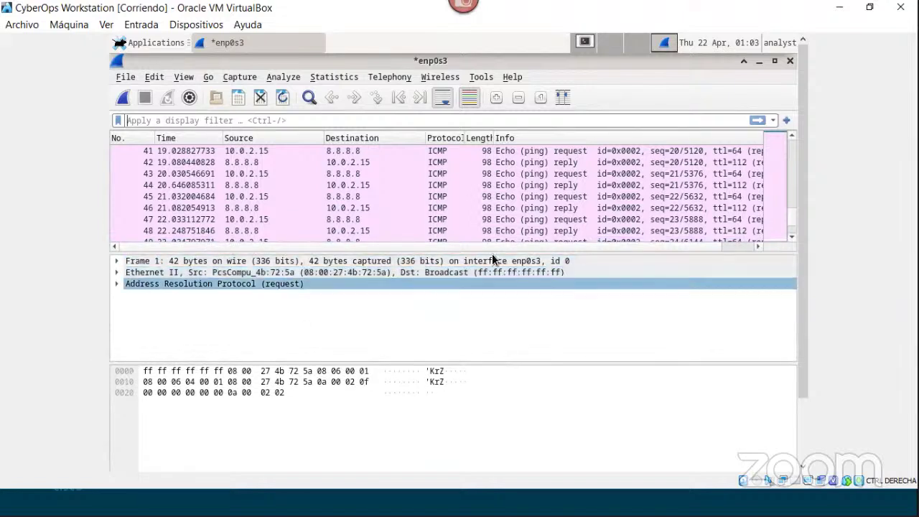
key(Up)
key(Up)
click(790, 219)
scroll(790, 165, up, 9)
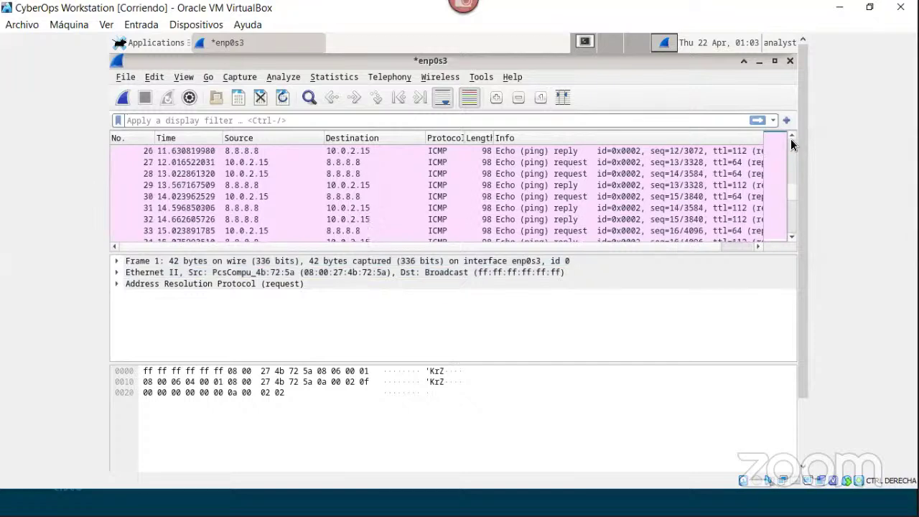
key(ctrl+Home)
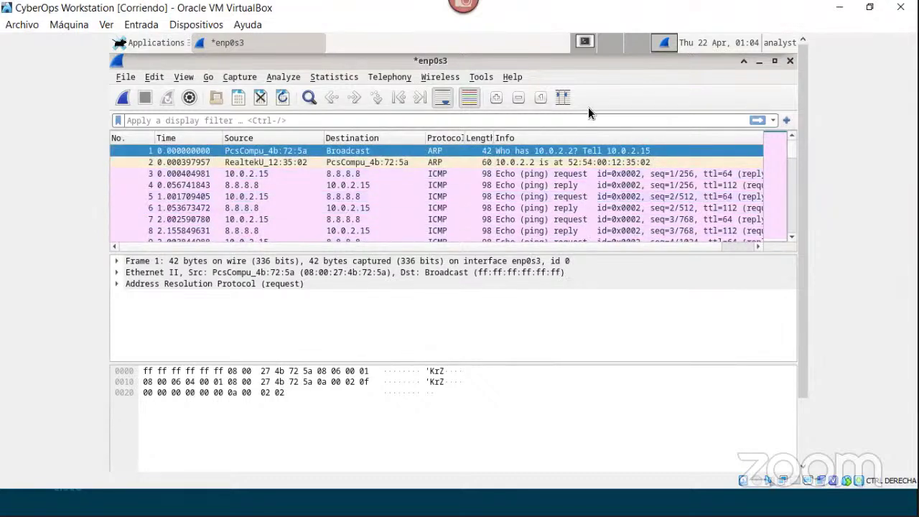
Switch to the terminal and display the network interface configuration with ifconfig
click(584, 43)
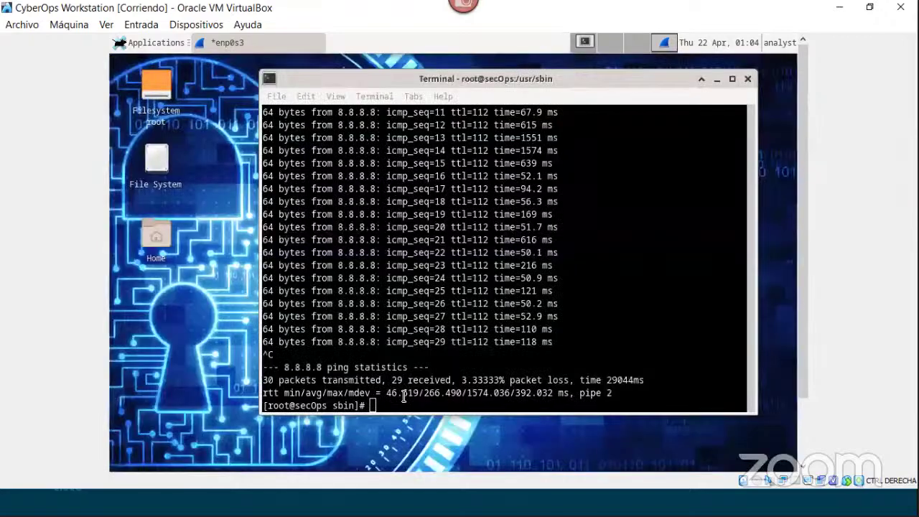
click(403, 395)
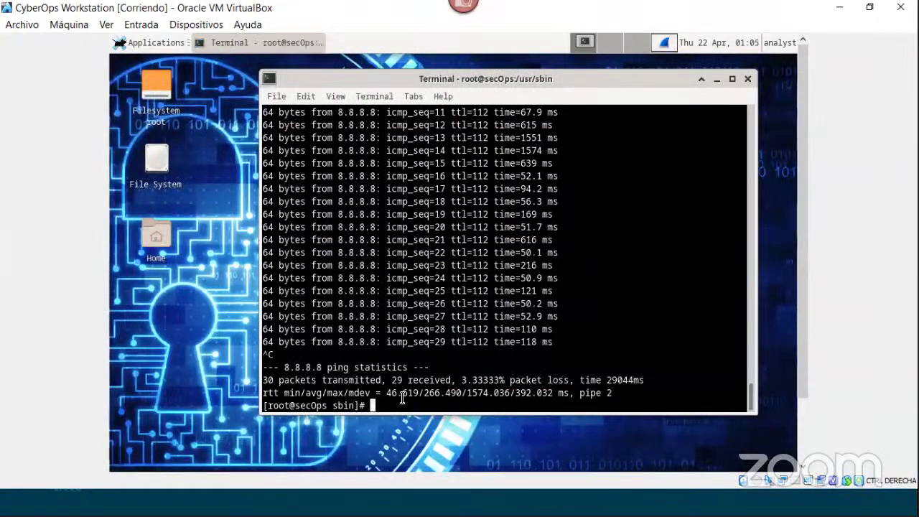
text(ifconfig)
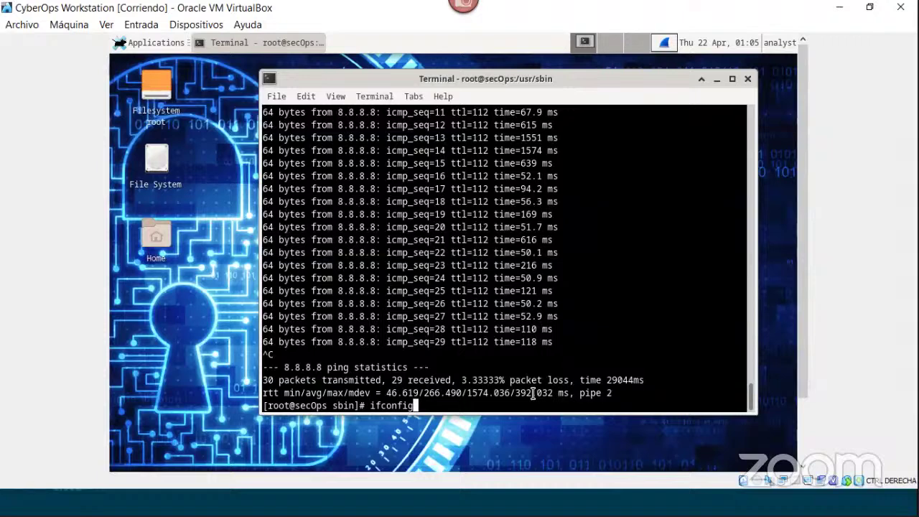
key(Return)
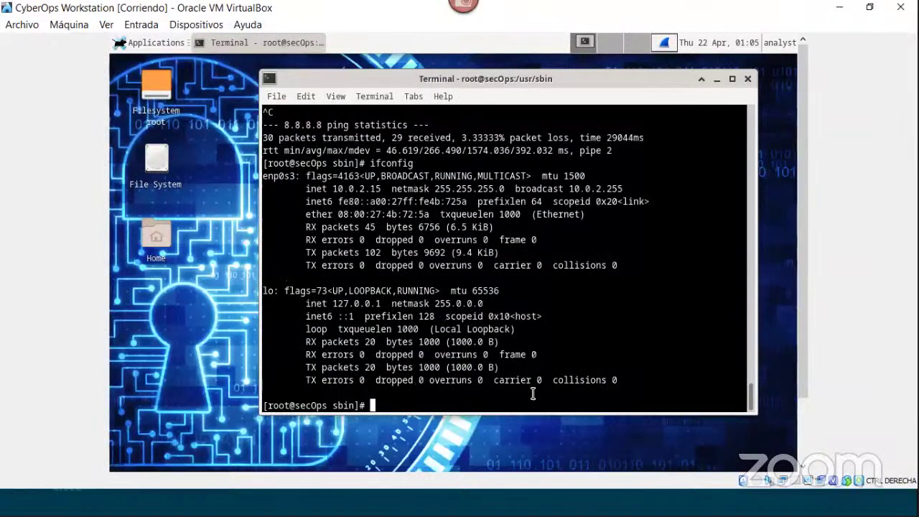
Highlight the enp0s3 interface name and its IPv4 address in the ifconfig output
drag(268, 176, 296, 176)
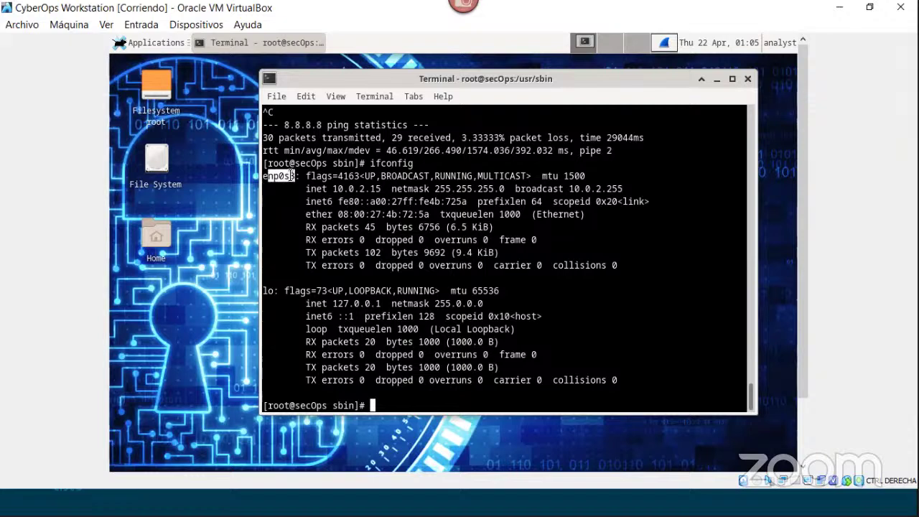
click(336, 188)
drag(336, 187, 381, 189)
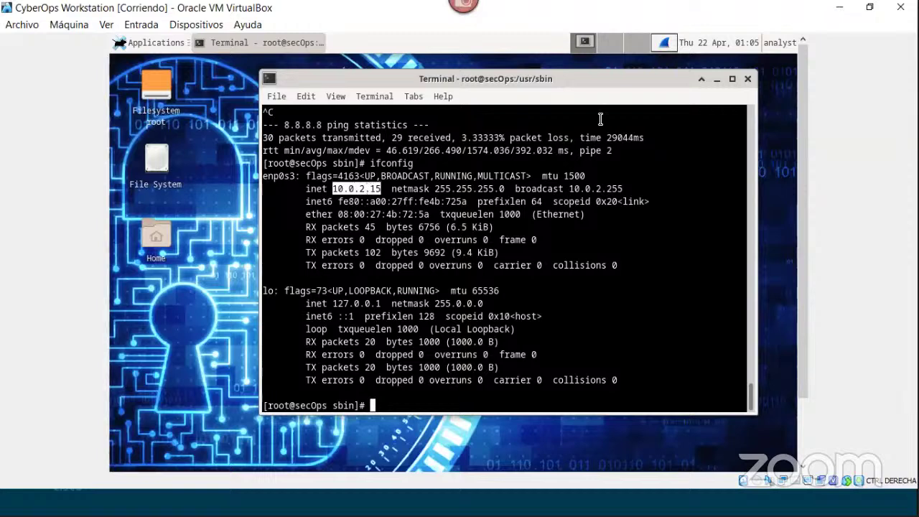
Minimize the terminal, return to the Wireshark capture and examine the ARP request in packet 1
click(716, 79)
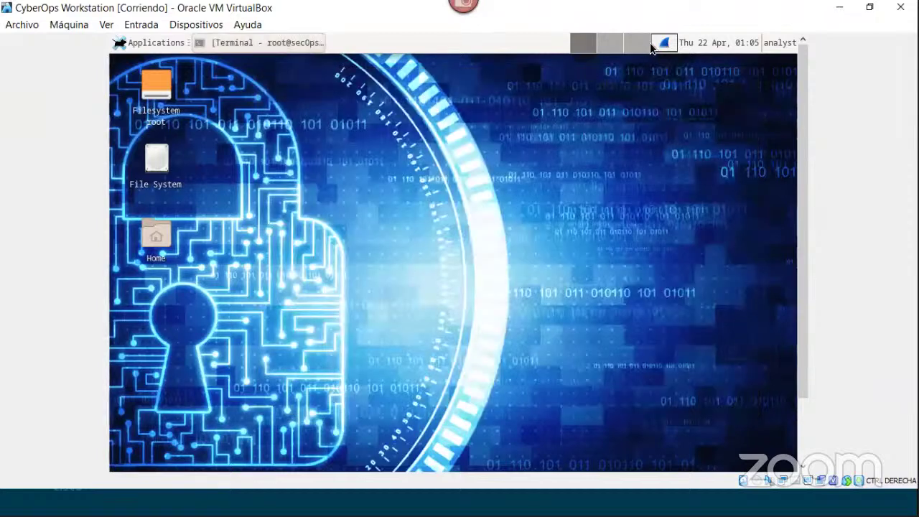
click(658, 41)
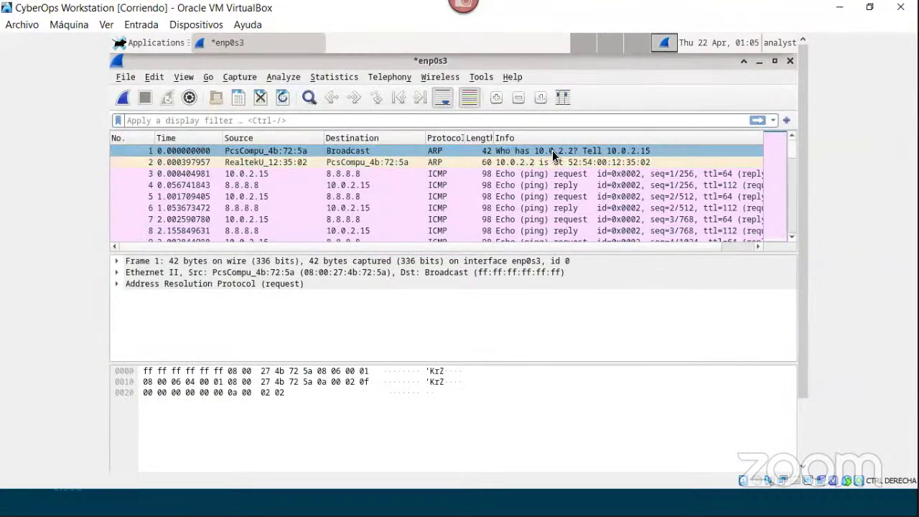
click(606, 150)
click(637, 151)
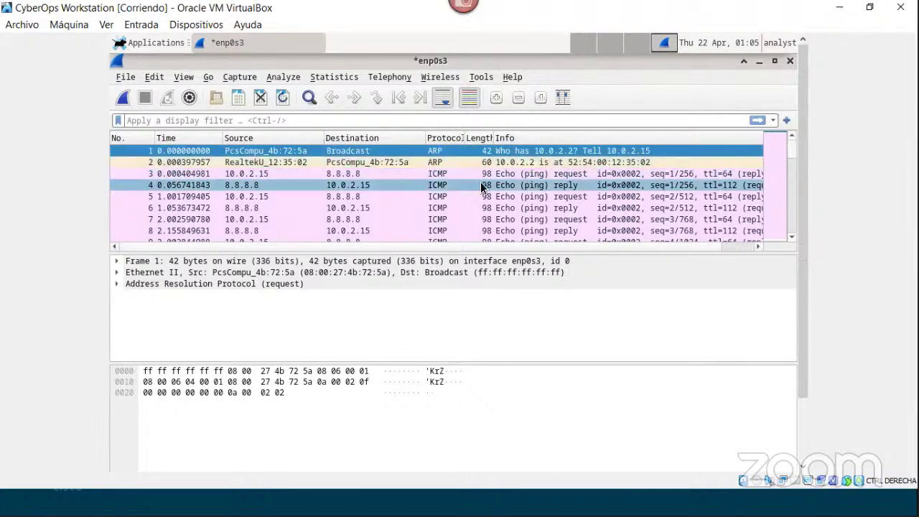
Minimize Wireshark, open a new terminal and become root with sudo su, entering the account password
click(262, 44)
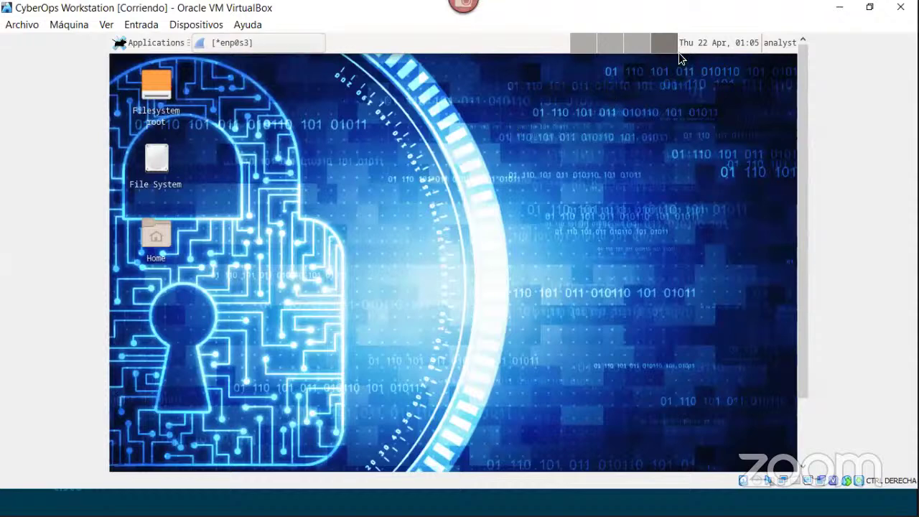
click(154, 42)
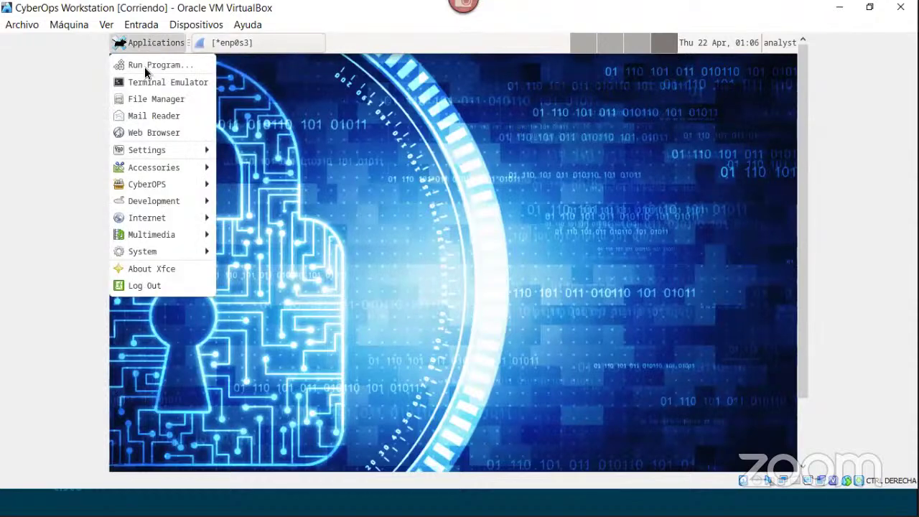
click(175, 83)
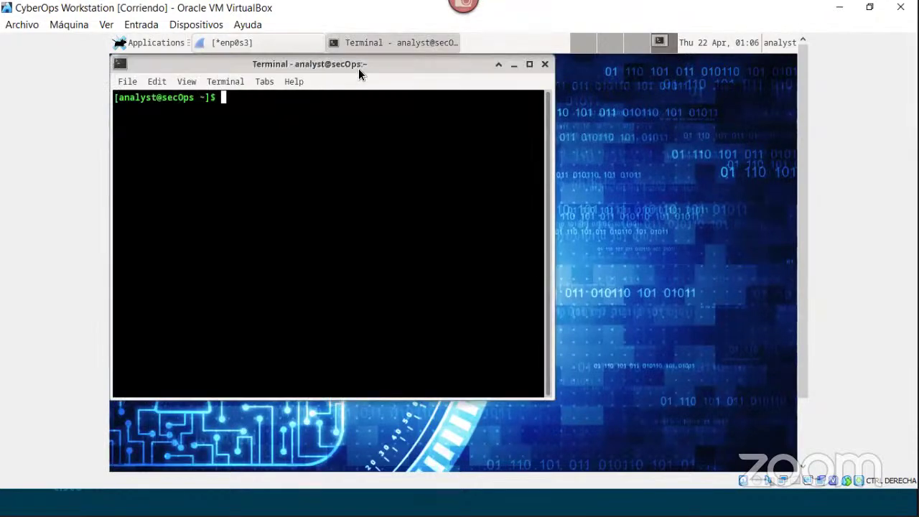
drag(371, 65, 584, 123)
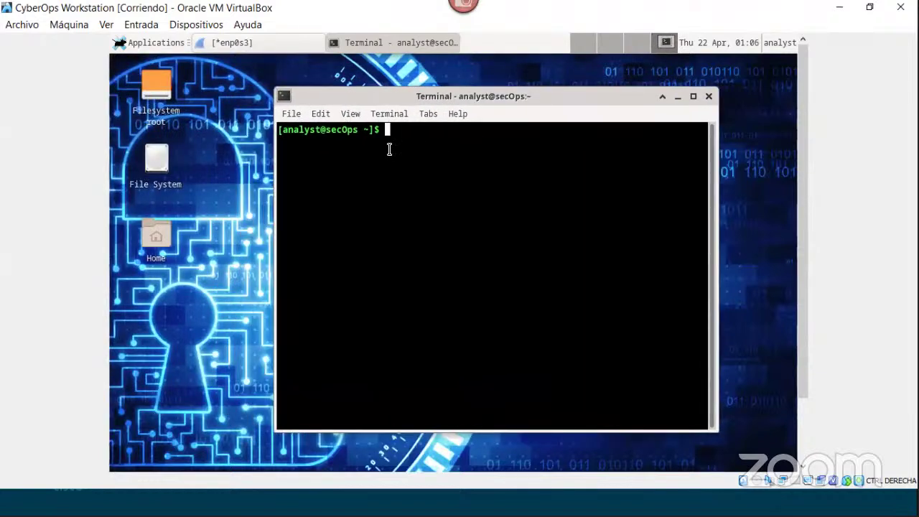
text(sudo su)
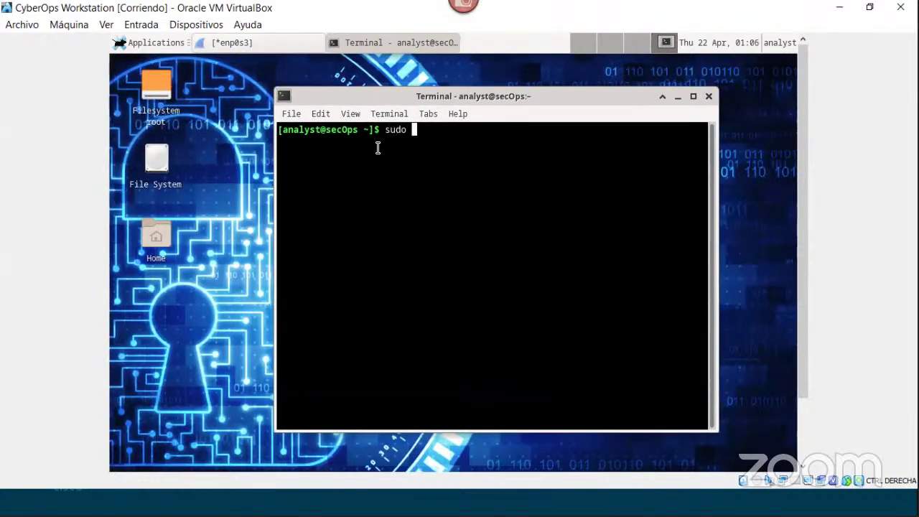
key(Return)
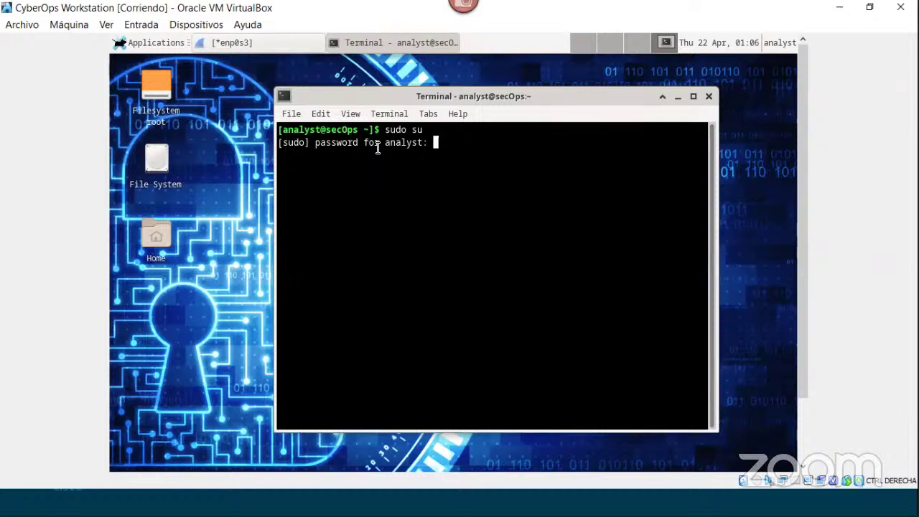
key(Return)
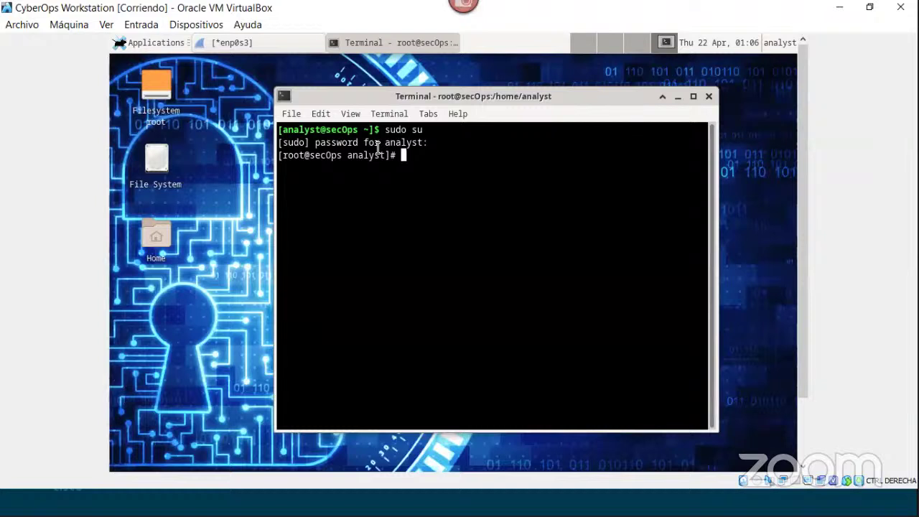
Display the kernel IP routing table with netstat -r
text(netstat)
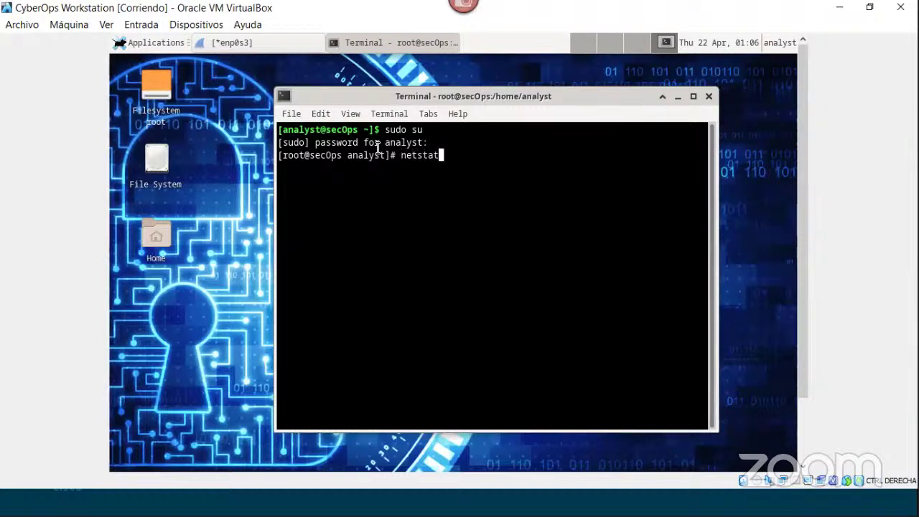
text( /r)
key(BackSpace)
key(BackSpace)
text(-r)
key(Return)
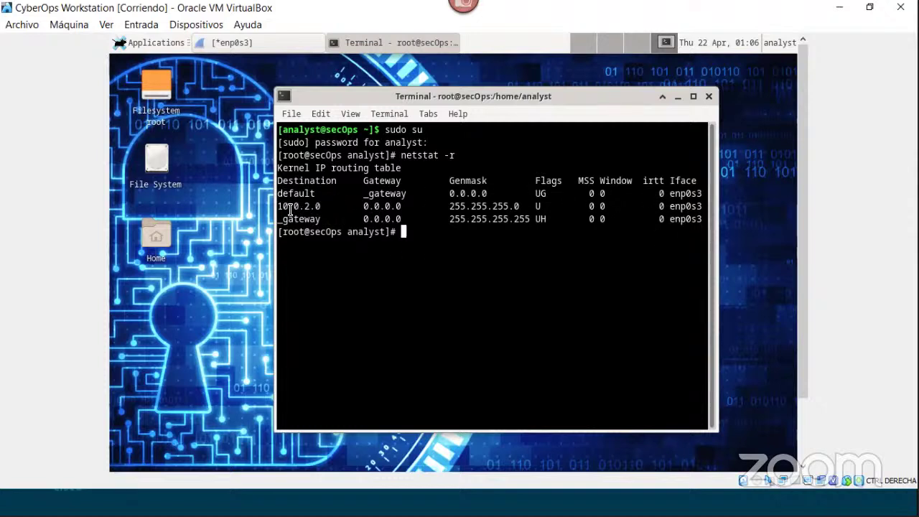
Highlight the 10.0.2.0 network route and the default route in the routing table
drag(282, 206, 341, 206)
drag(479, 205, 700, 206)
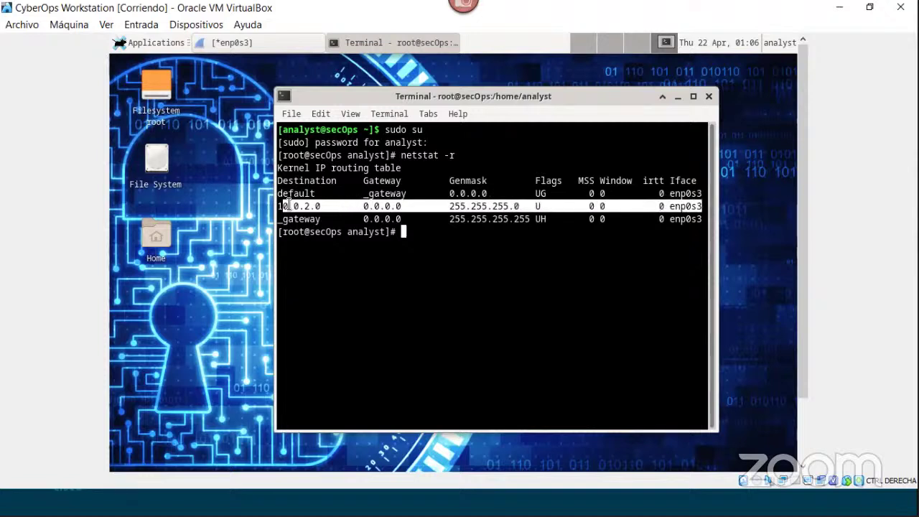
drag(277, 193, 701, 194)
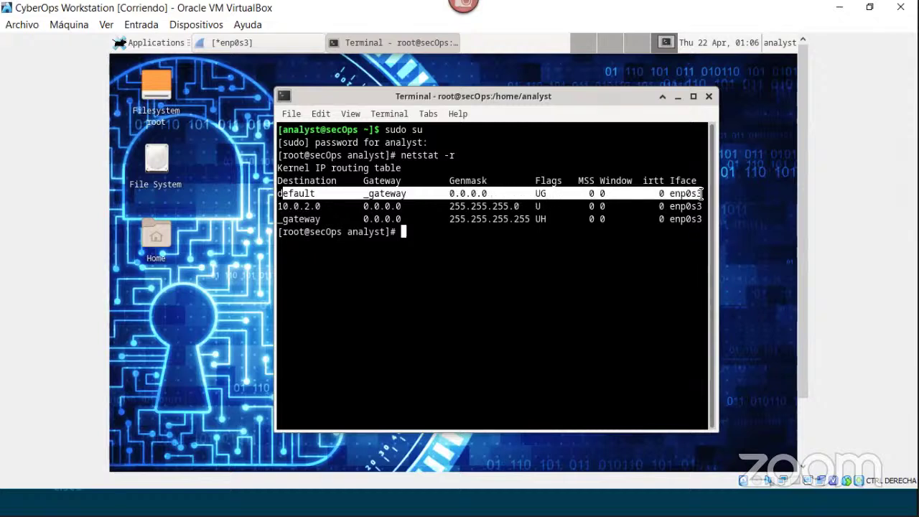
Clear the text selection and display the network interface configuration with ifconfig in the new terminal
click(414, 240)
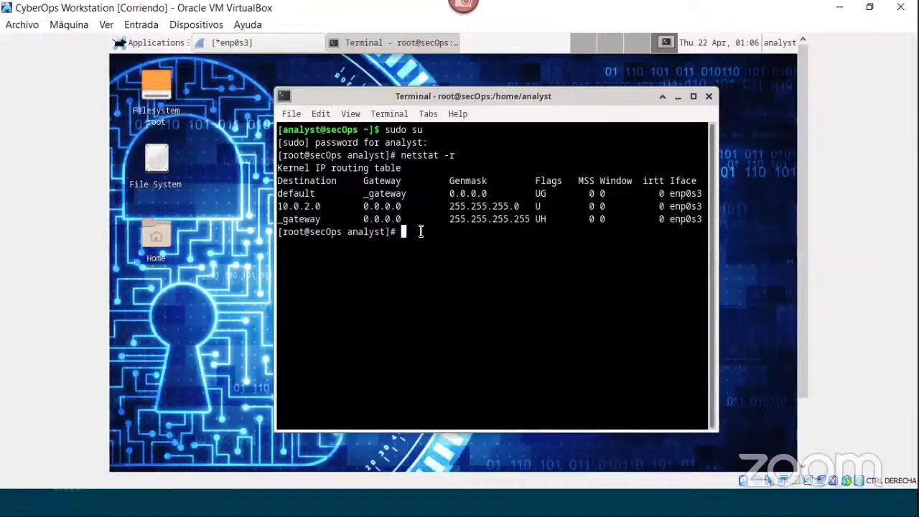
text(ifconfig)
key(Return)
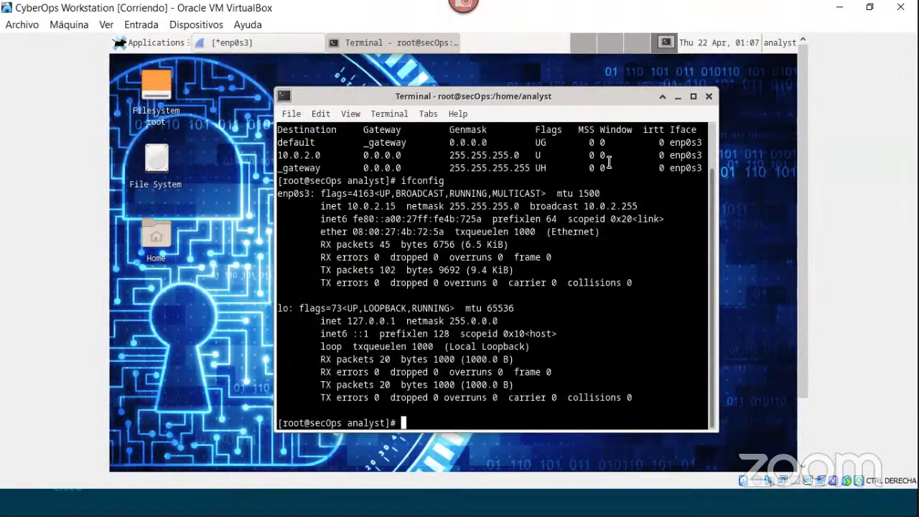
Return to the Wireshark capture, expand packet 1's Ethernet II header and examine its source and type fields
click(674, 100)
click(279, 42)
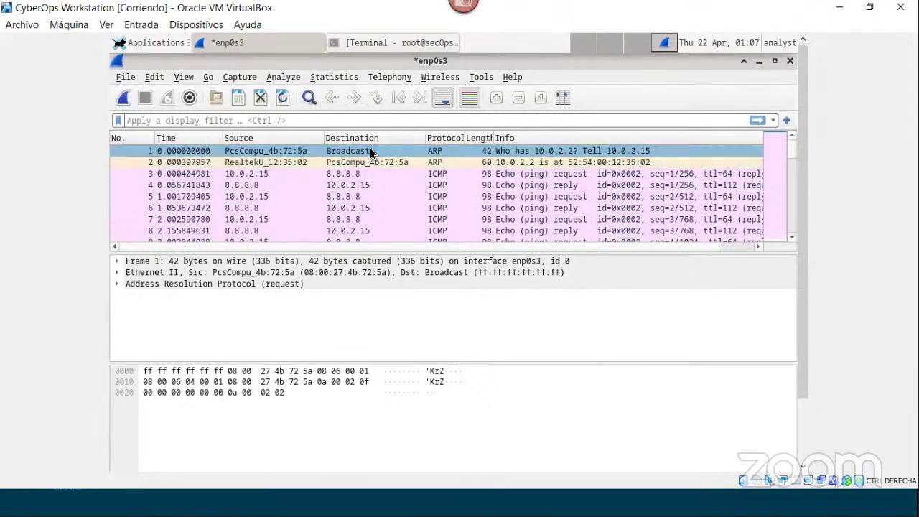
click(119, 273)
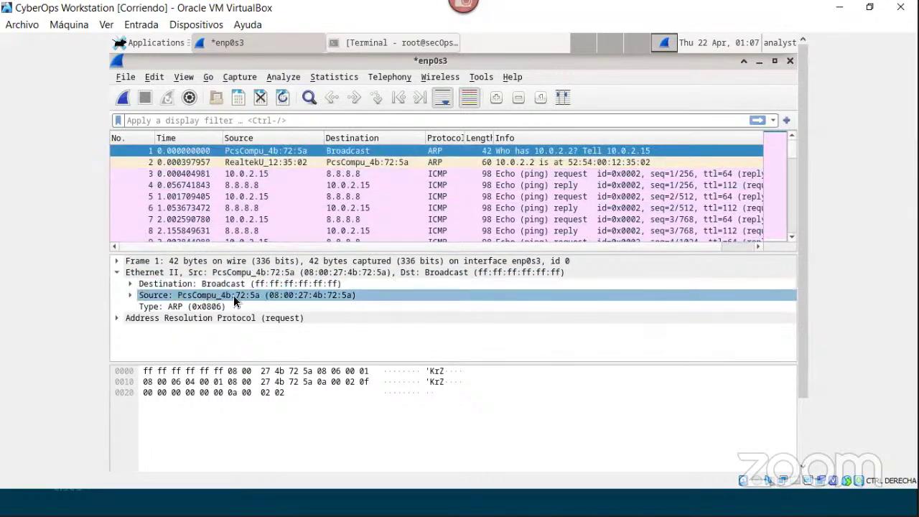
click(282, 294)
key(Down)
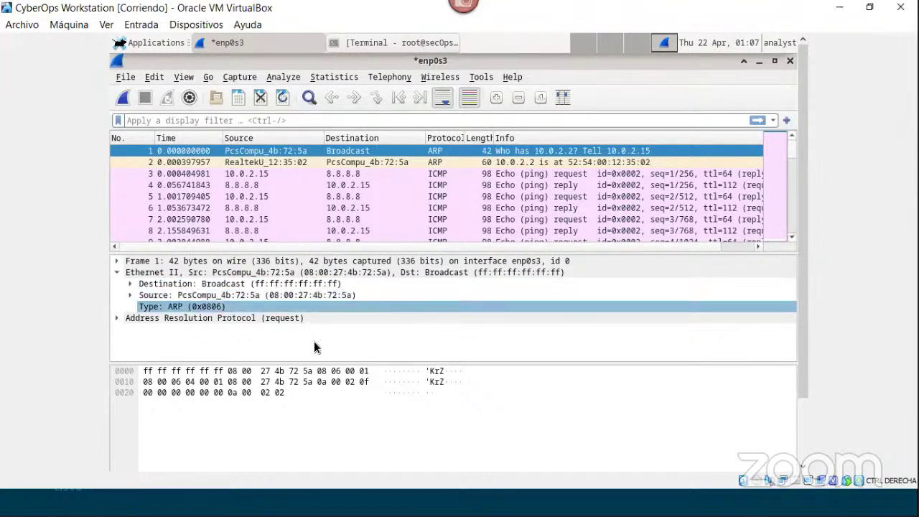
Expand packet 1's Address Resolution Protocol section and enlarge the packet details pane to show all its fields
key(Down)
key(Right)
drag(375, 361, 361, 438)
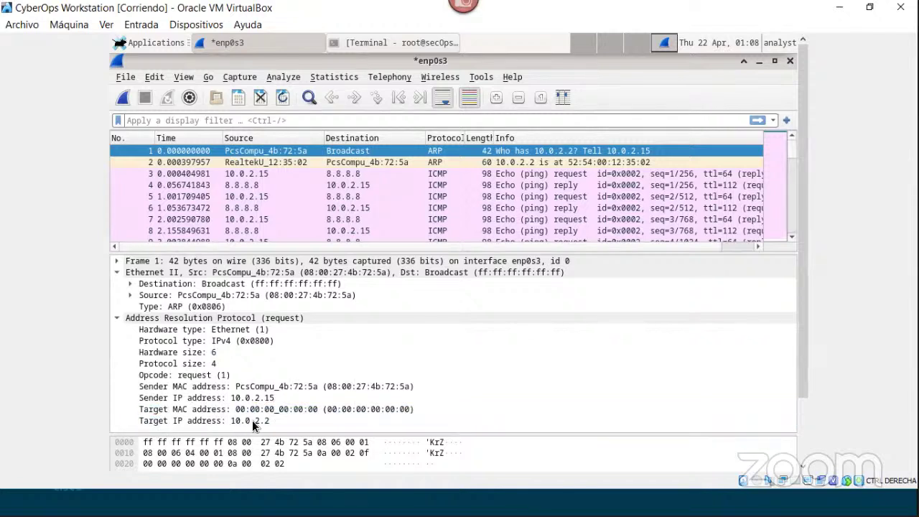
Select the ARP reply in packet 2 and examine its sender and target fields in a slightly enlarged details pane
click(403, 162)
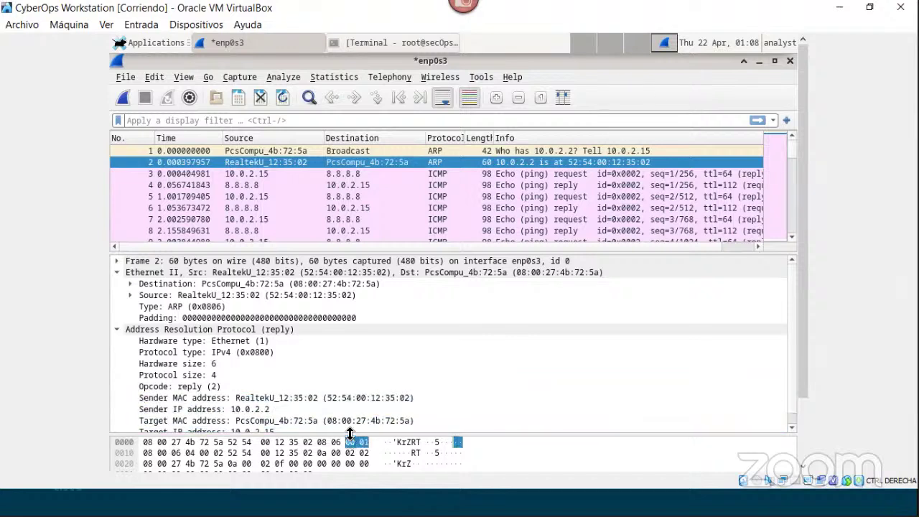
drag(350, 435, 340, 455)
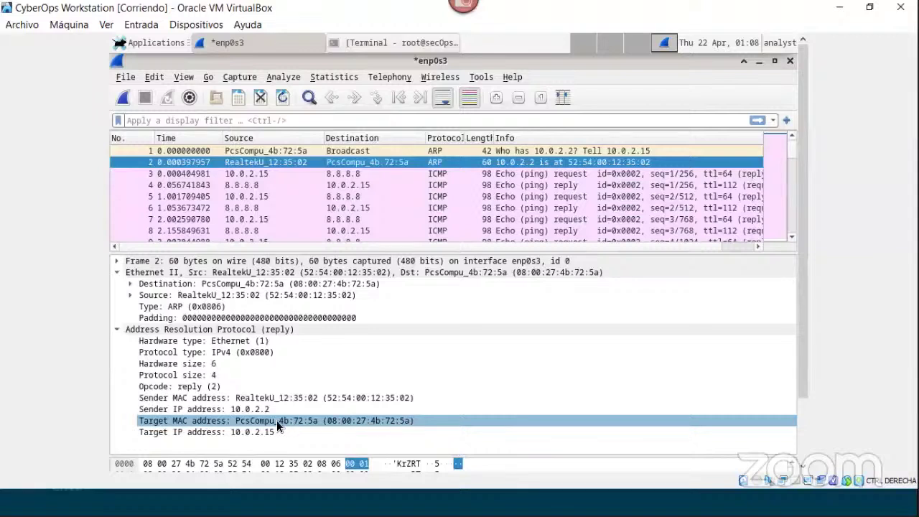
click(241, 432)
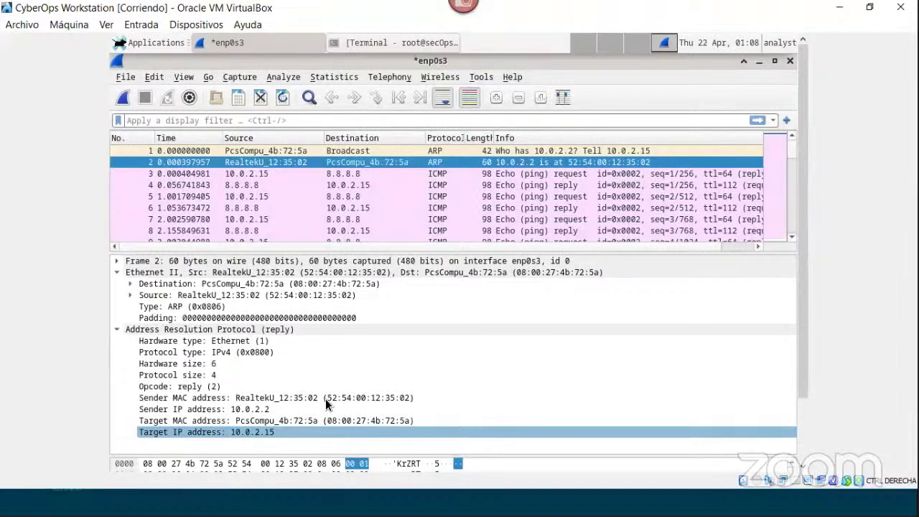
click(389, 398)
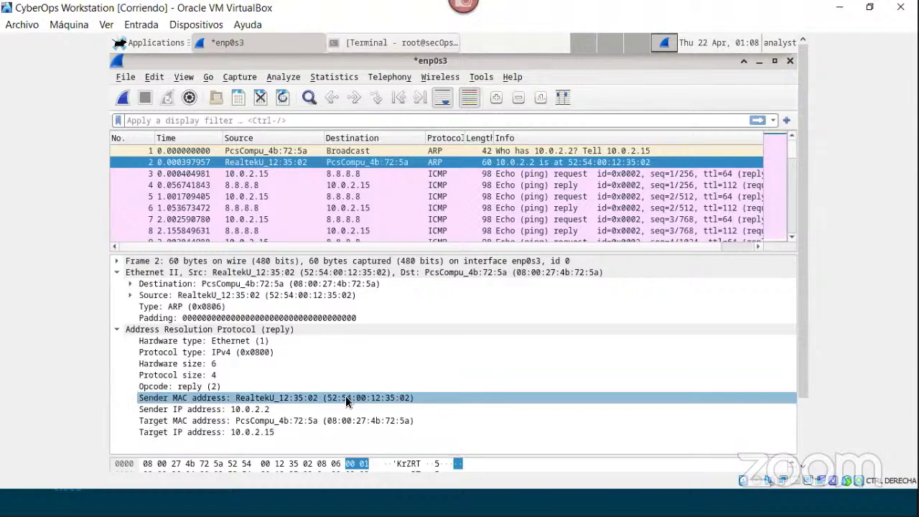
key(Up)
key(Up)
key(Up)
key(Up)
key(Up)
key(Up)
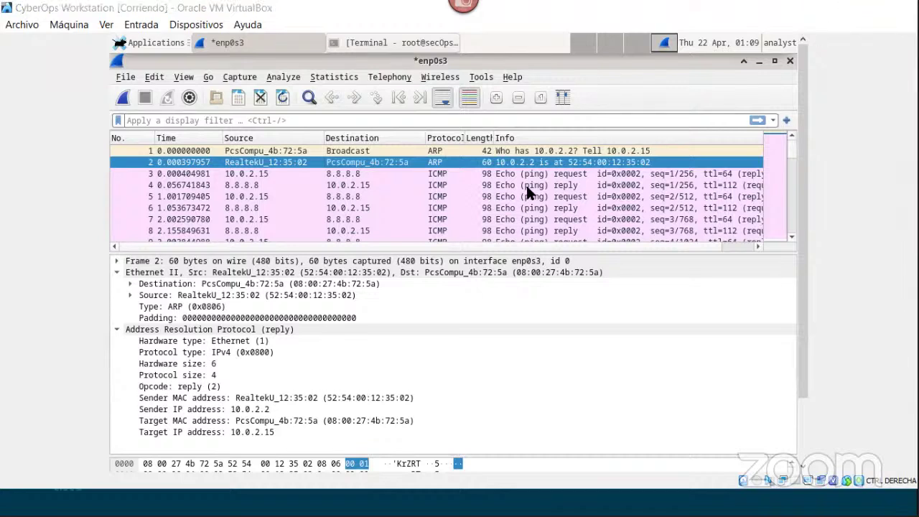
Minimize the CyberOps Workstation window and switch to the Google Chrome window showing the NeoTrace help
click(839, 7)
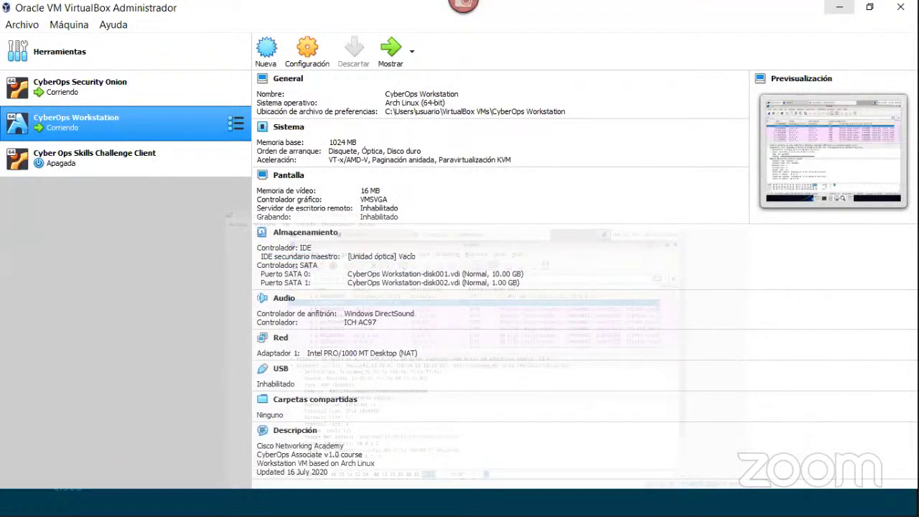
key(super)
click(477, 473)
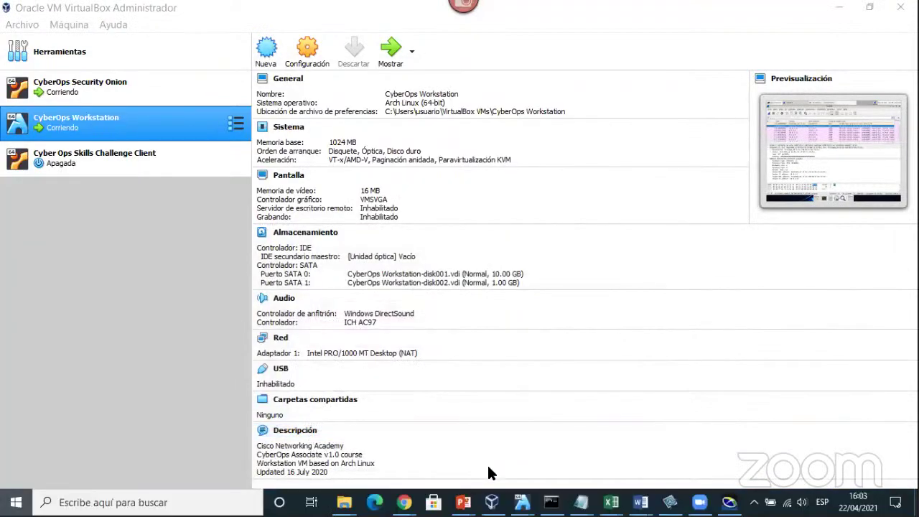
key(super)
mouse_move(404, 502)
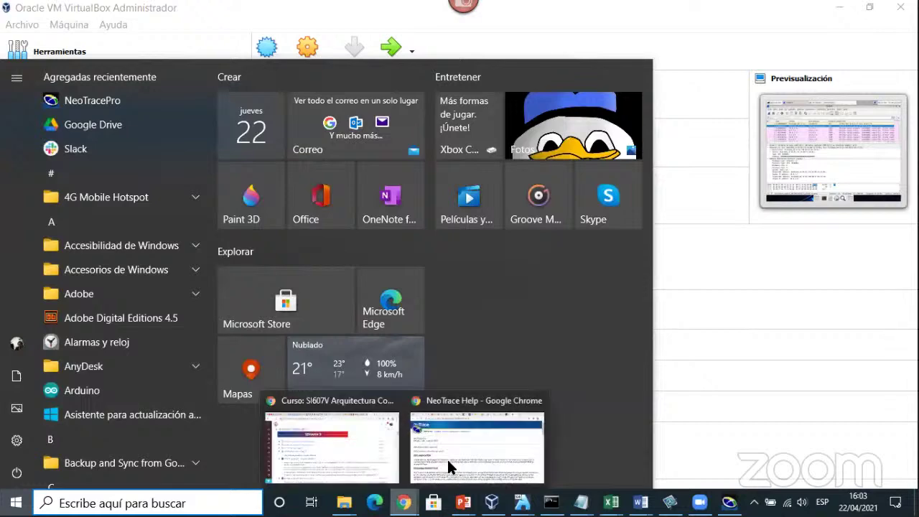
click(395, 495)
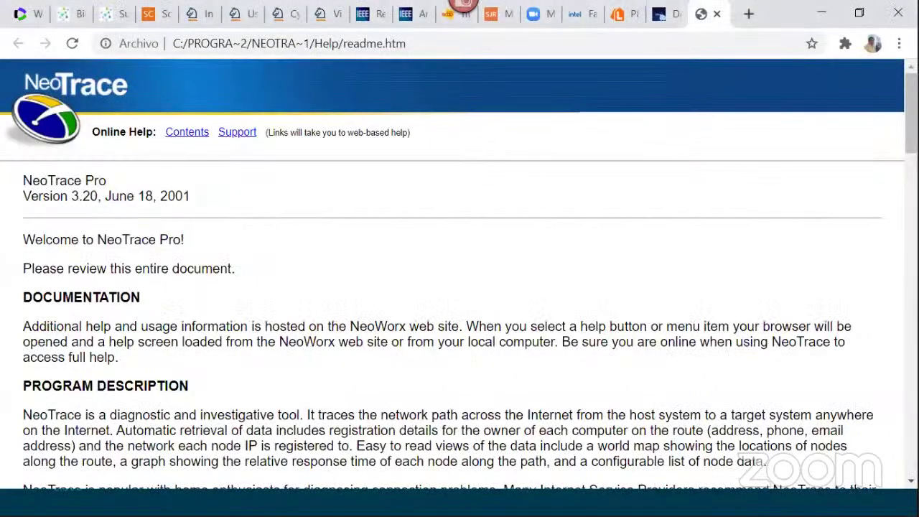
Switch to the Chrome window with the Intranet Docentes attendance page and review the start of the student list
key(super)
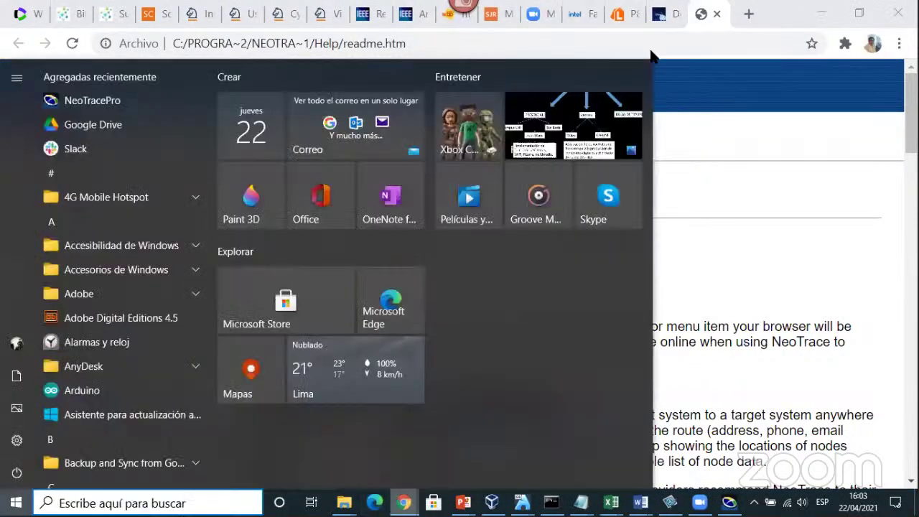
click(632, 20)
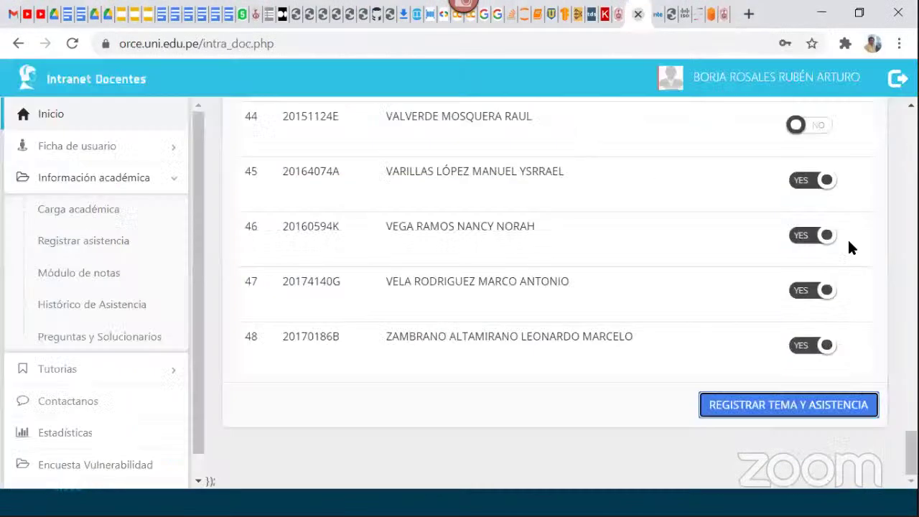
scroll(880, 399, up, 20)
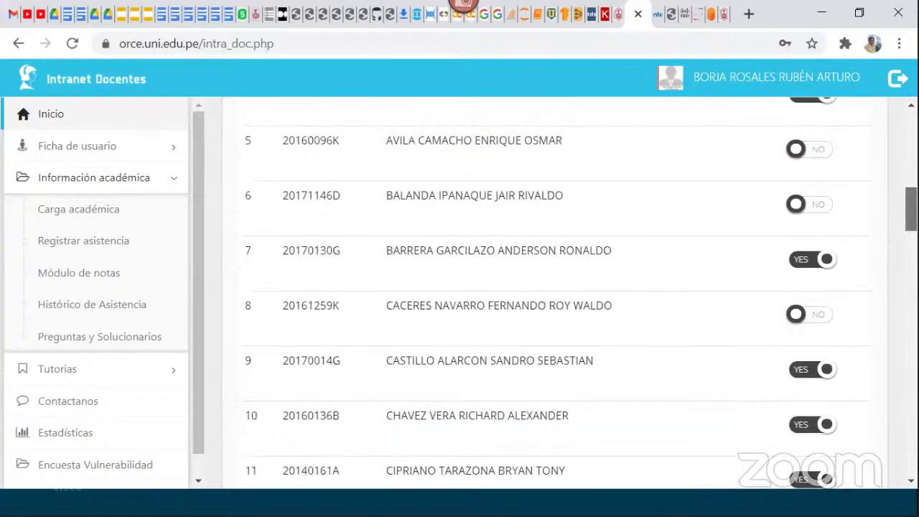
scroll(554, 295, down, 5)
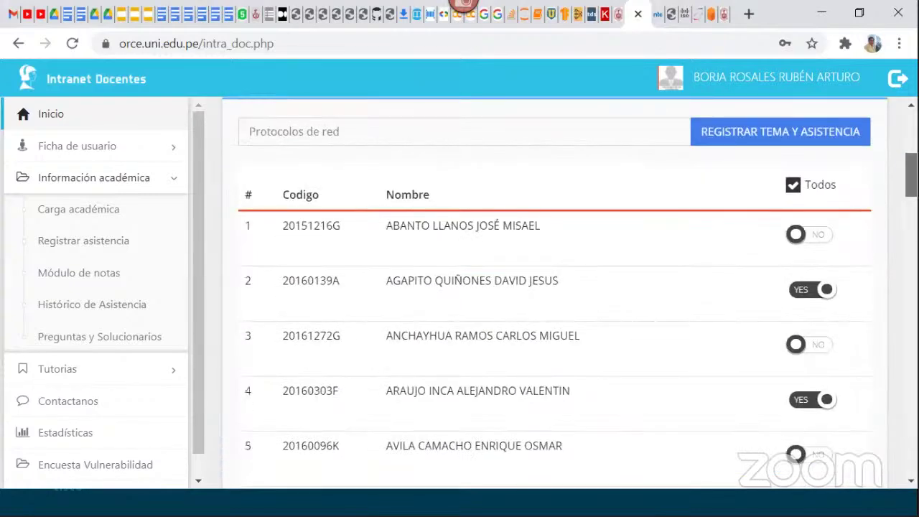
Set the attendance of the students in rows 1, 3 and 5 of the class list to YES
scroll(818, 215, down, 2)
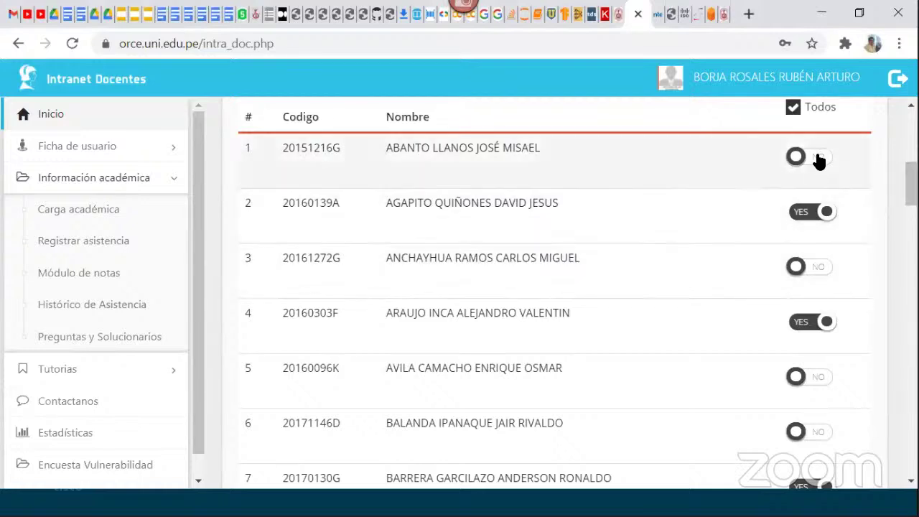
click(819, 159)
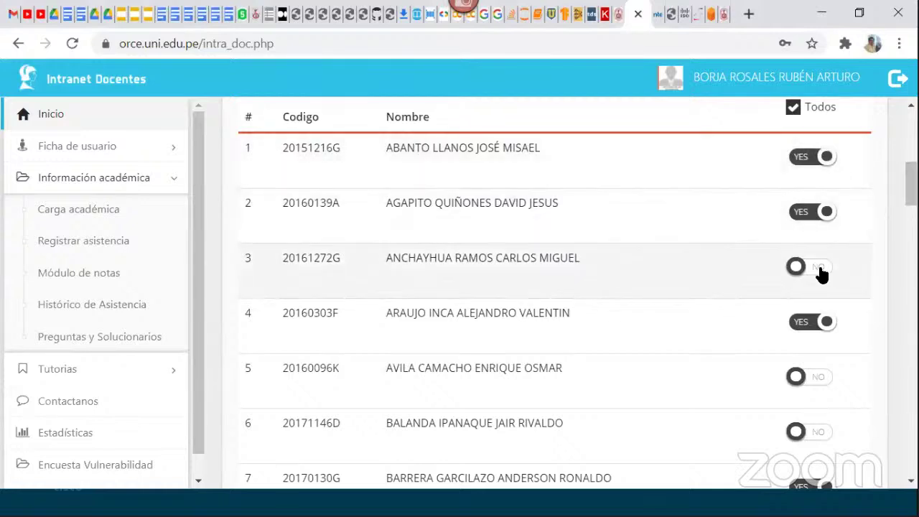
click(818, 267)
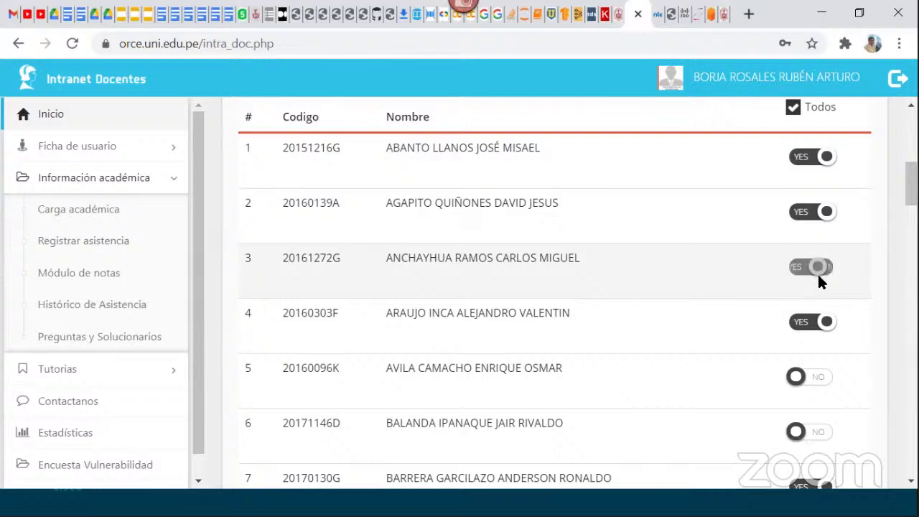
scroll(818, 352, down, 2)
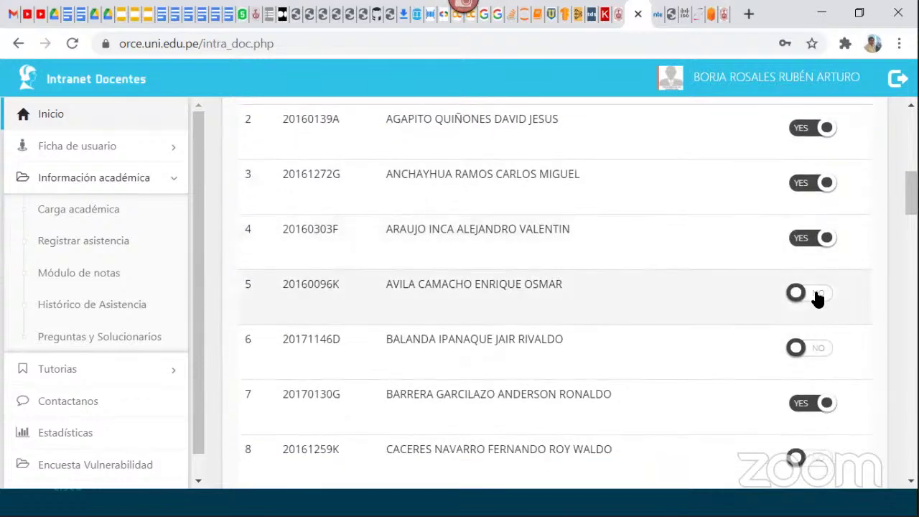
click(813, 294)
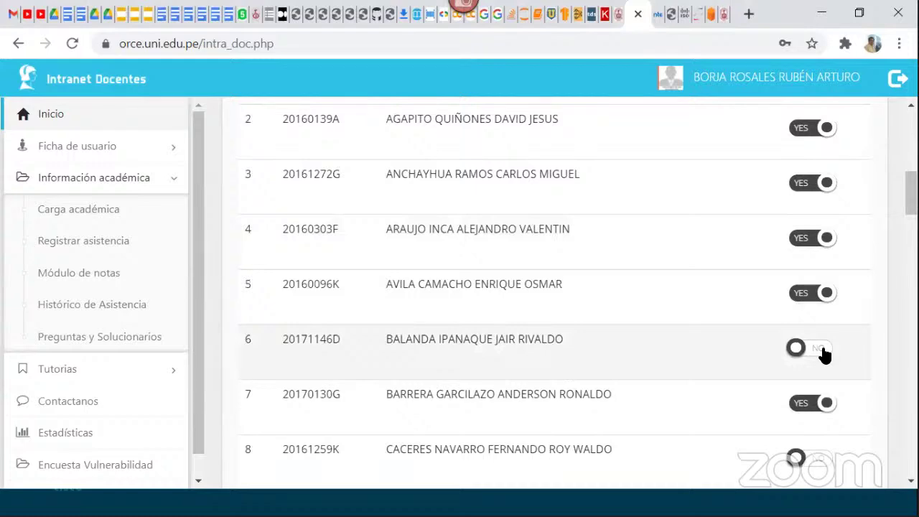
Set the attendance of the students in rows 8, 13 and 14 to YES, leaving row 6 at NO
scroll(824, 354, down, 4)
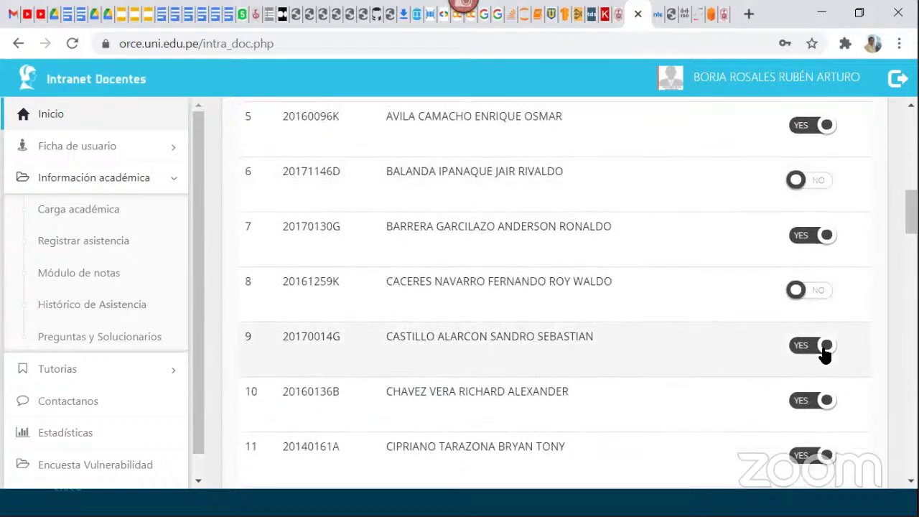
scroll(824, 352, down, 5)
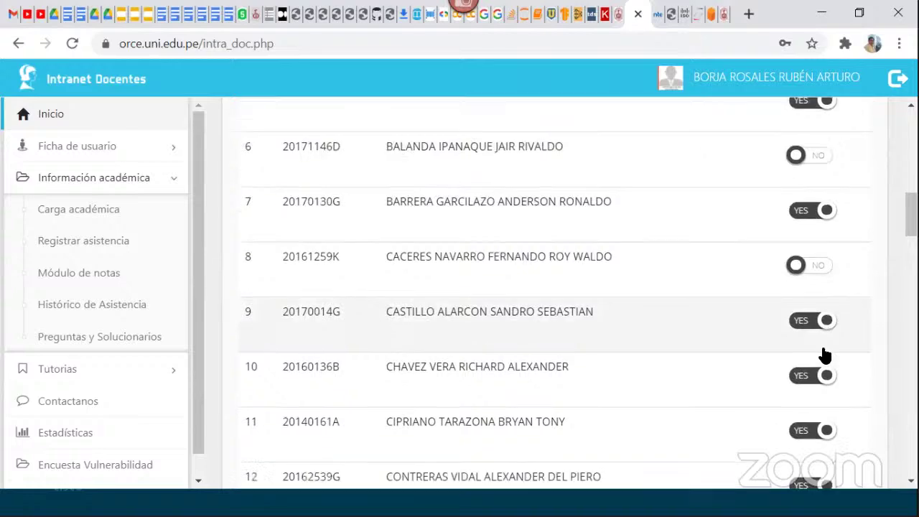
scroll(823, 353, up, 1)
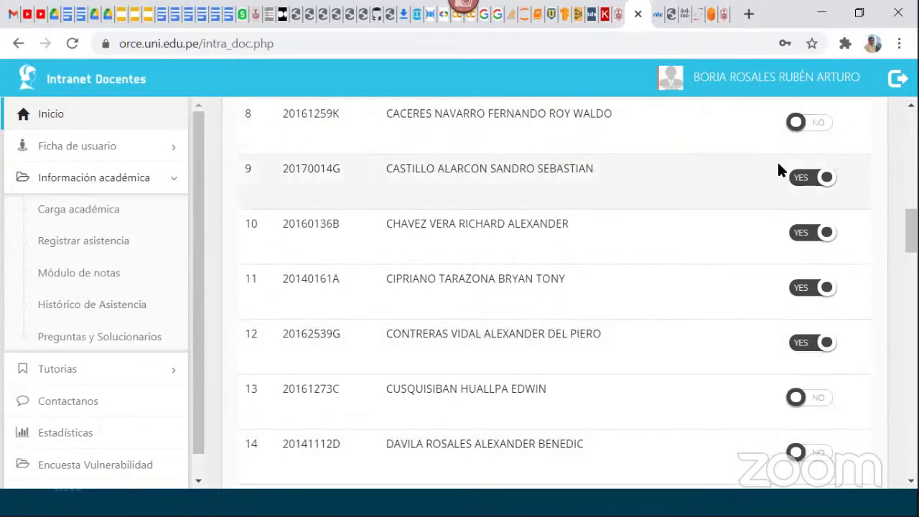
click(818, 127)
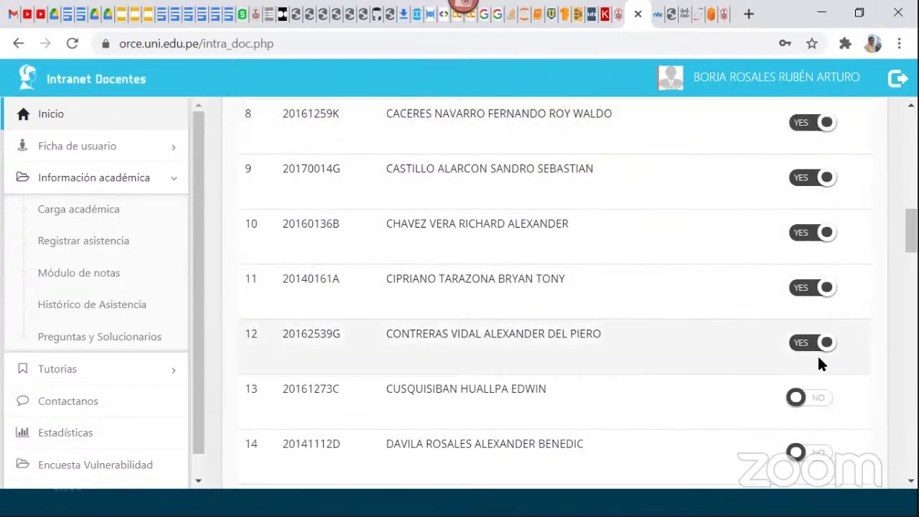
scroll(818, 383, down, 3)
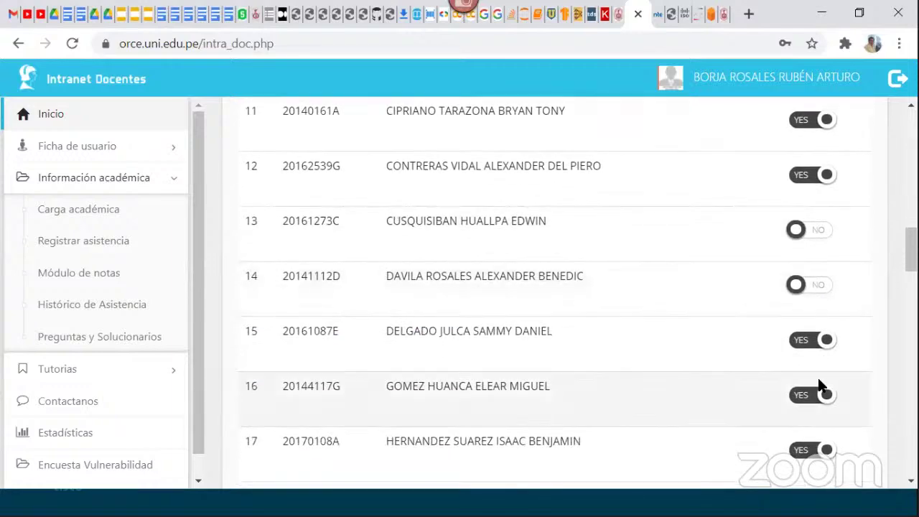
click(821, 237)
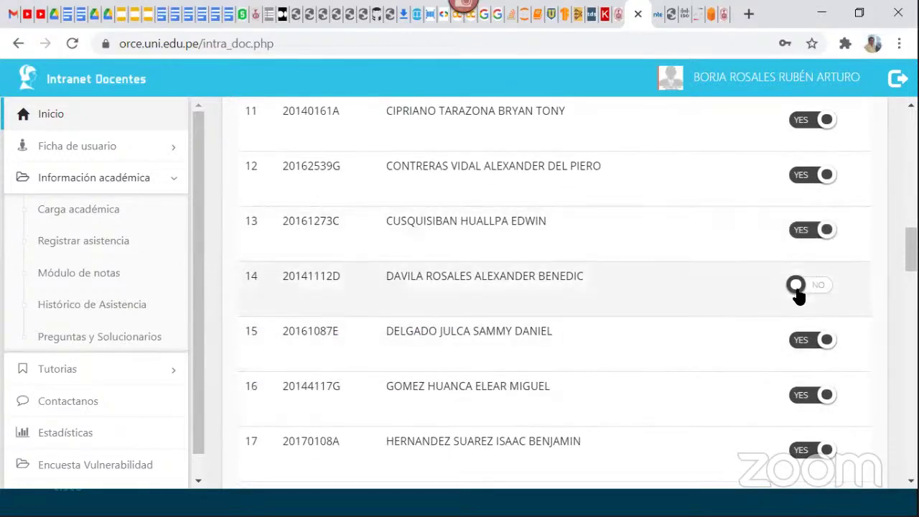
scroll(798, 296, down, 1)
click(815, 205)
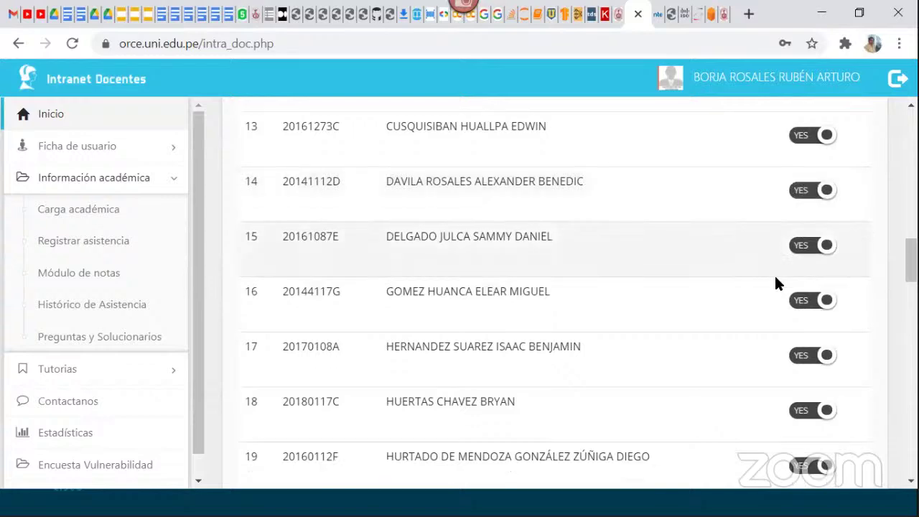
Set the attendance of the students in rows 20, 30 and 31 to YES, leaving rows 22, 23 and 25 at NO
scroll(777, 285, down, 3)
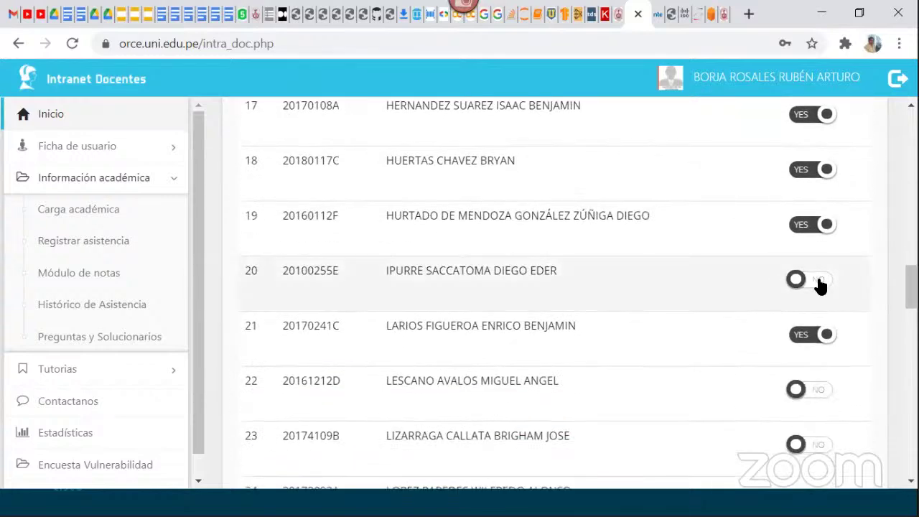
click(819, 284)
scroll(818, 284, down, 3)
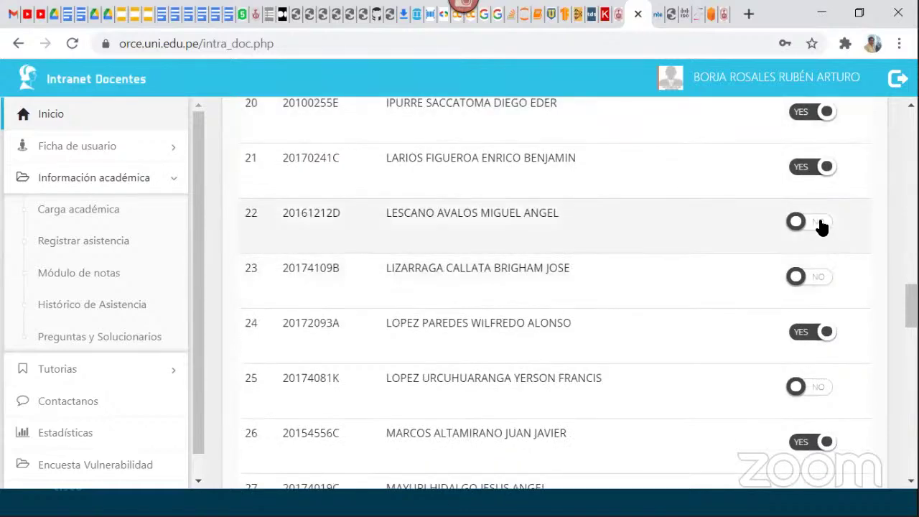
scroll(820, 223, down, 2)
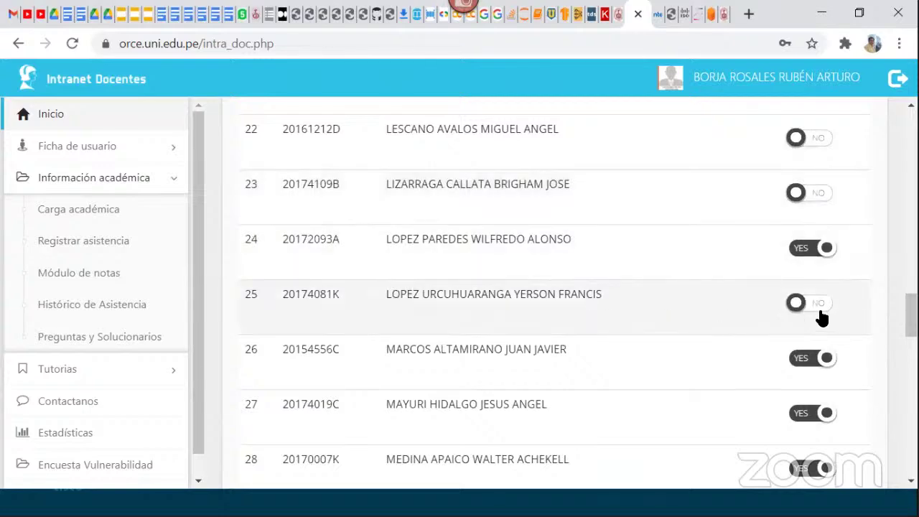
scroll(824, 307, down, 5)
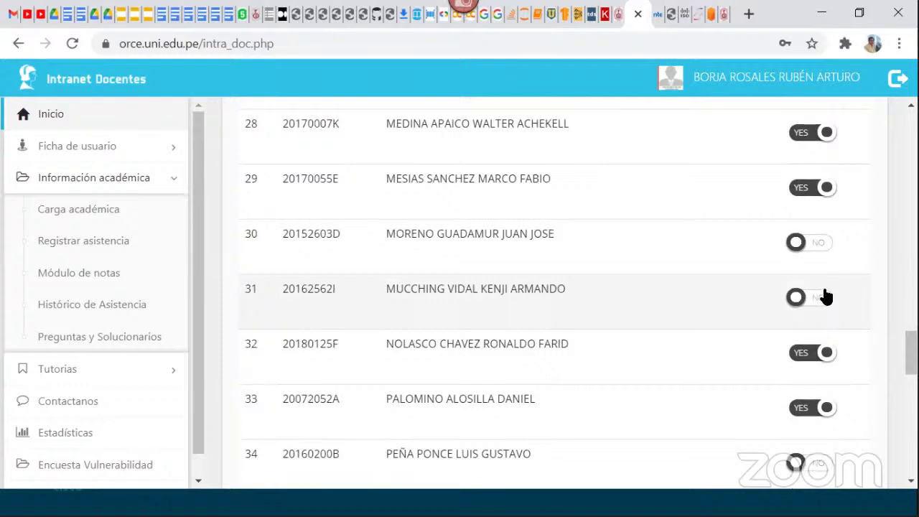
click(819, 239)
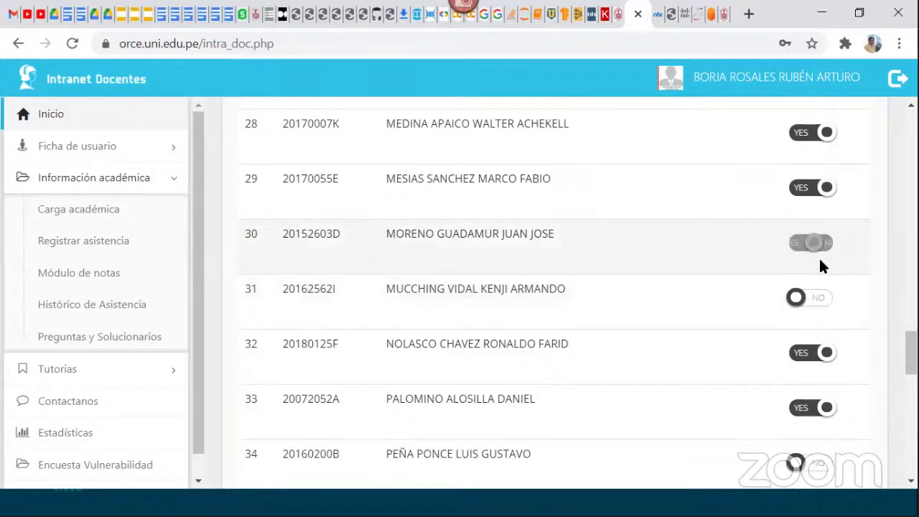
scroll(816, 308, down, 1)
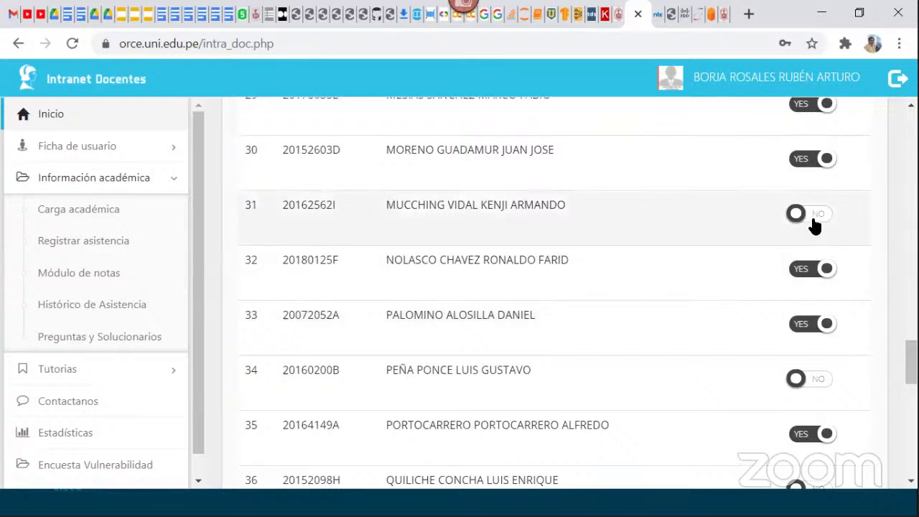
click(811, 215)
Set the attendance of the students in rows 34, 36, 43 and 44 to YES
scroll(814, 301, down, 1)
scroll(815, 305, down, 2)
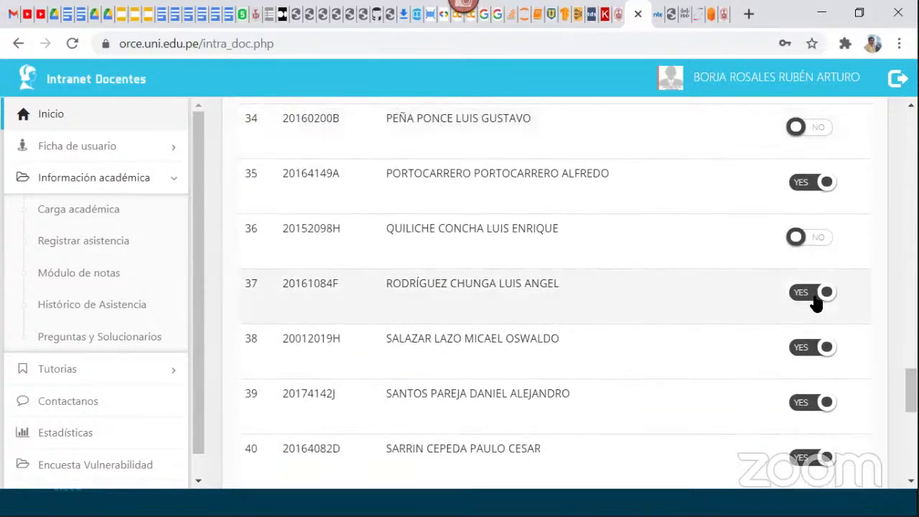
click(813, 142)
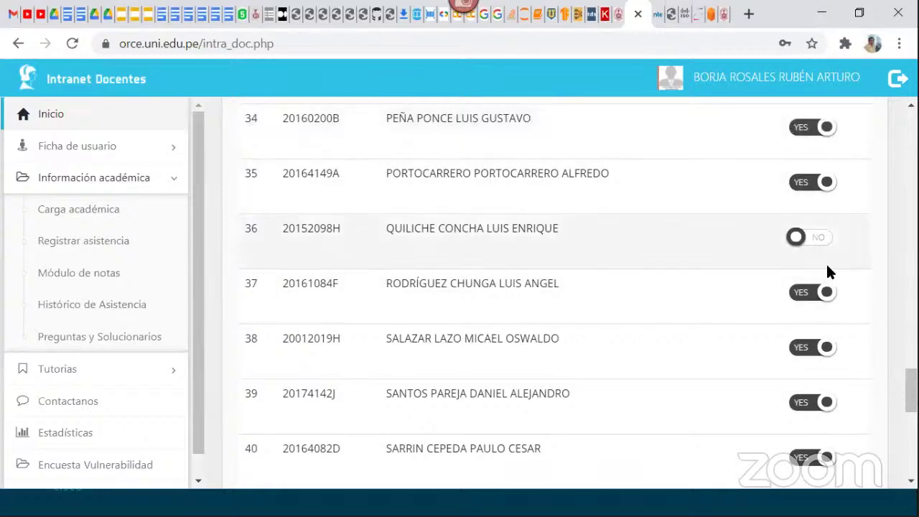
scroll(826, 267, down, 1)
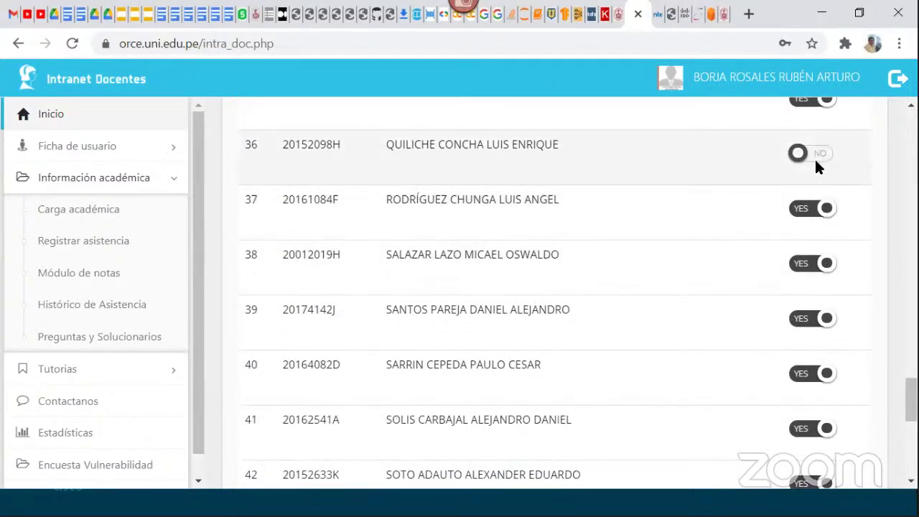
scroll(814, 173, down, 5)
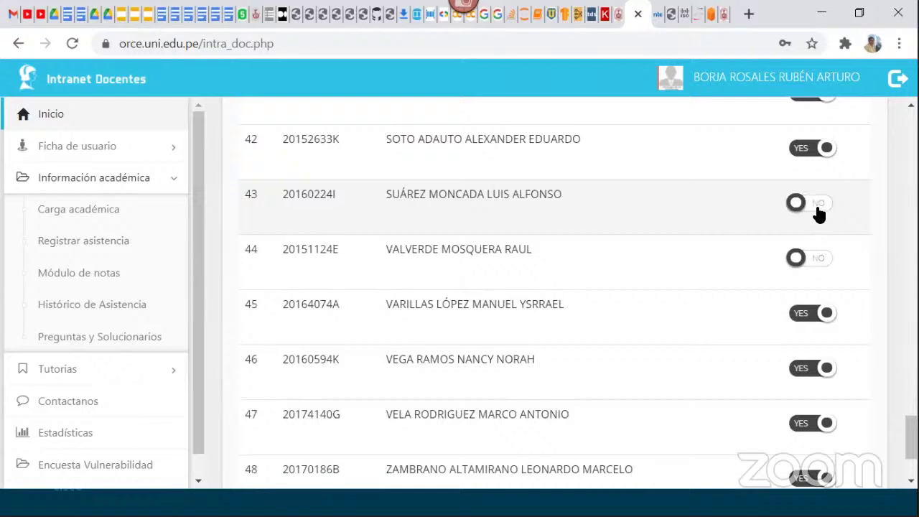
click(816, 206)
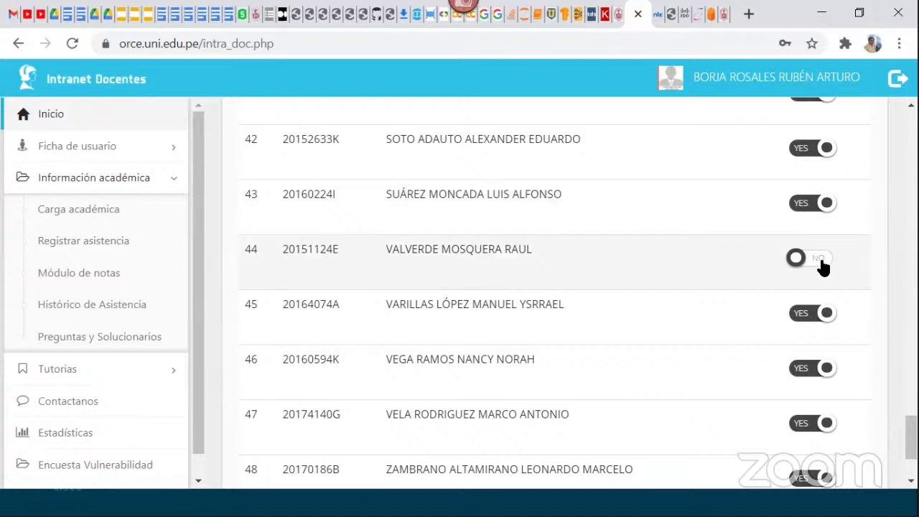
click(823, 260)
Register the class topic and attendance, and return to the course details at the start of the page
scroll(820, 266, down, 2)
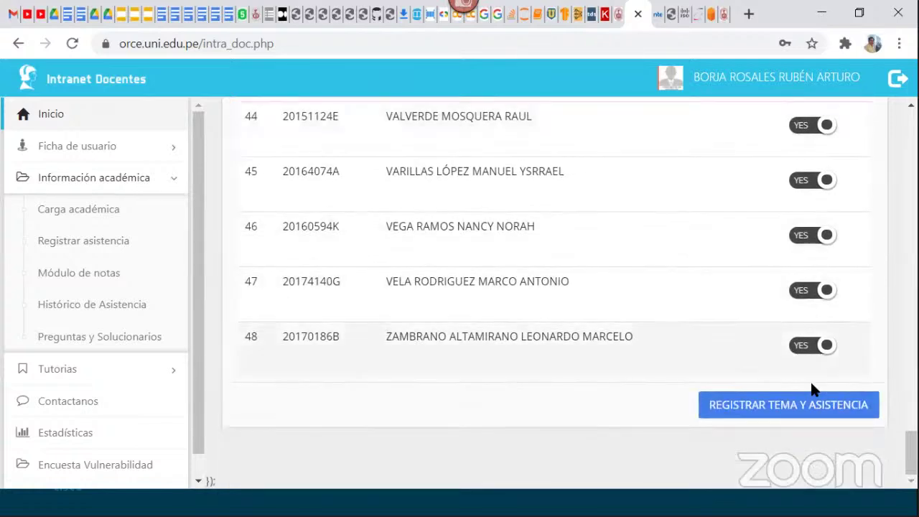
click(804, 406)
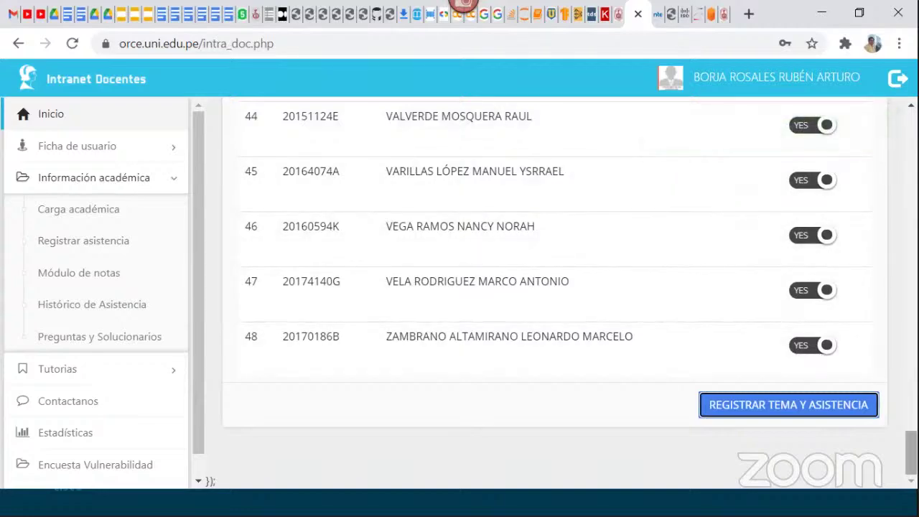
scroll(553, 287, up, 20)
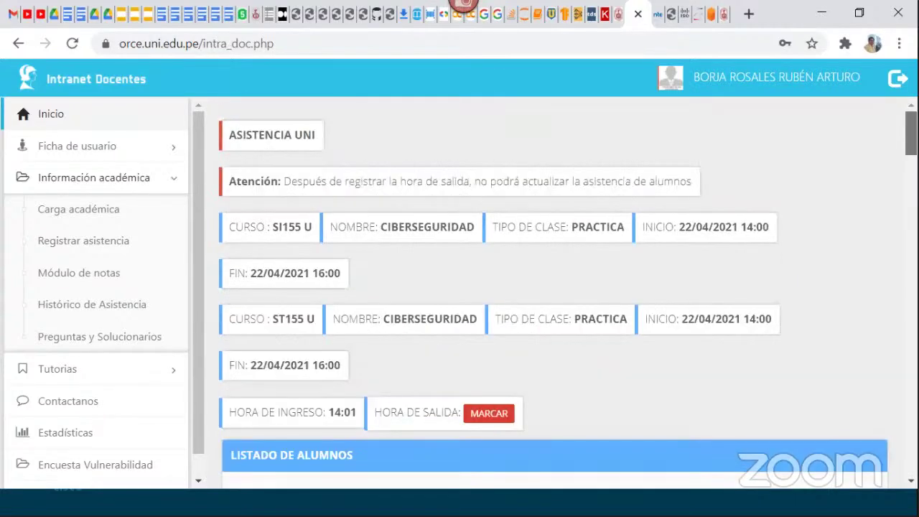